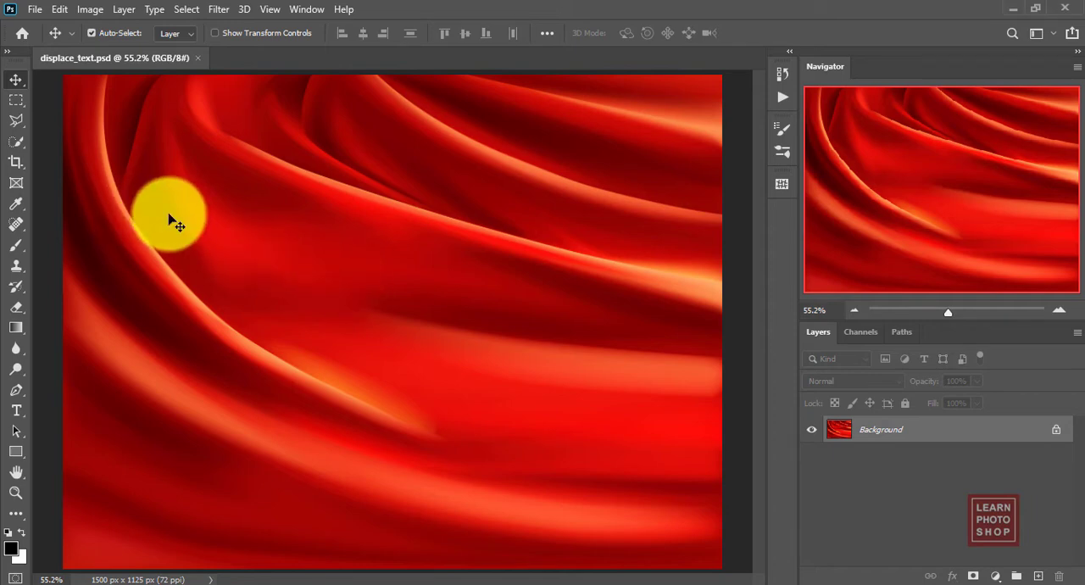
Step: Add centred white Arial Bold text reading "PLACE ANY" and "TEXT ON ANYTHING" on two lines over the red fabric
key("t")
key("x")
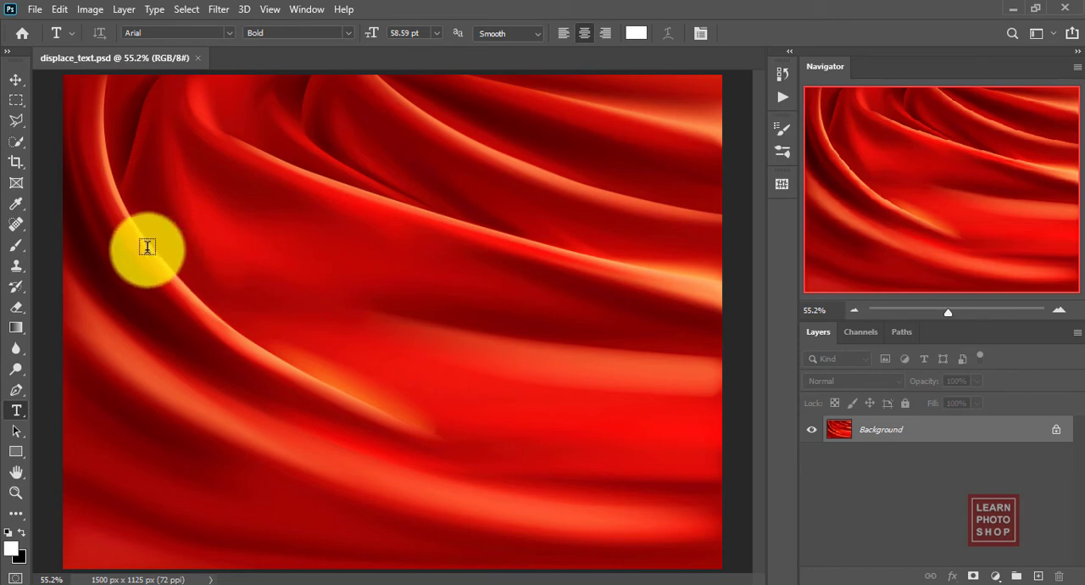
left_click(147, 247)
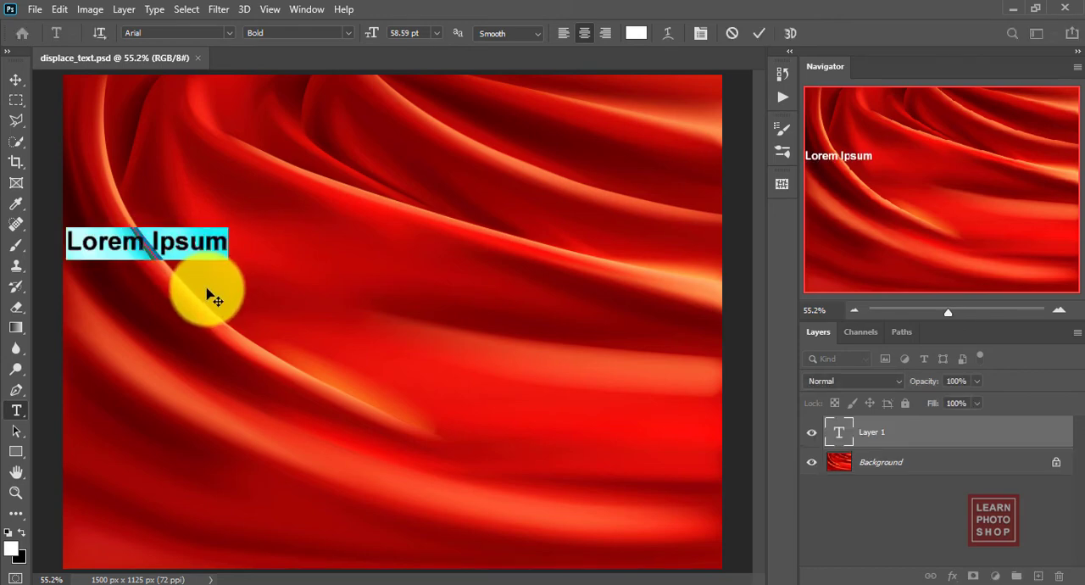
type("PLA")
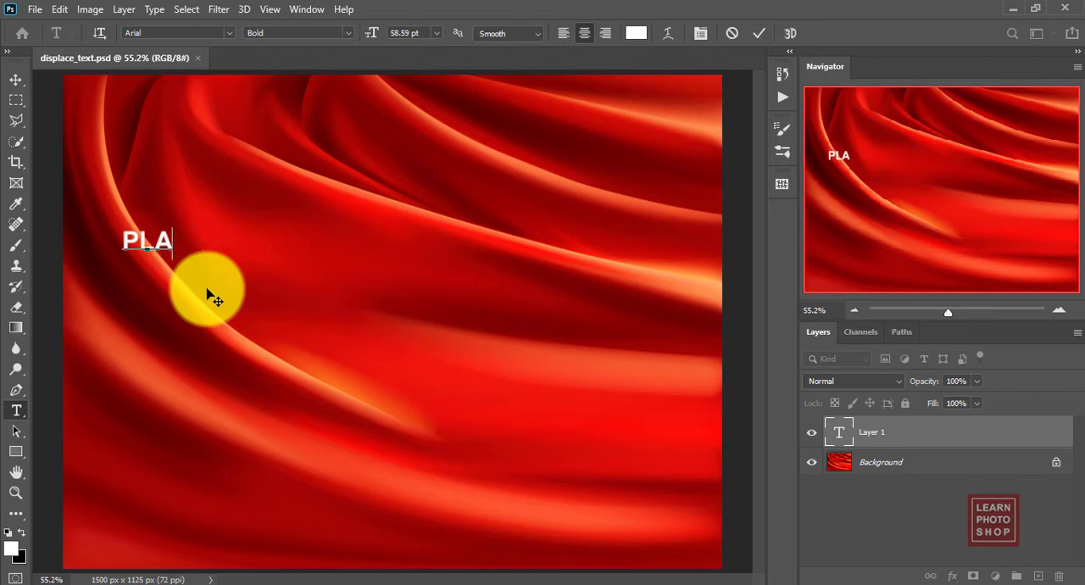
type("CE ANY")
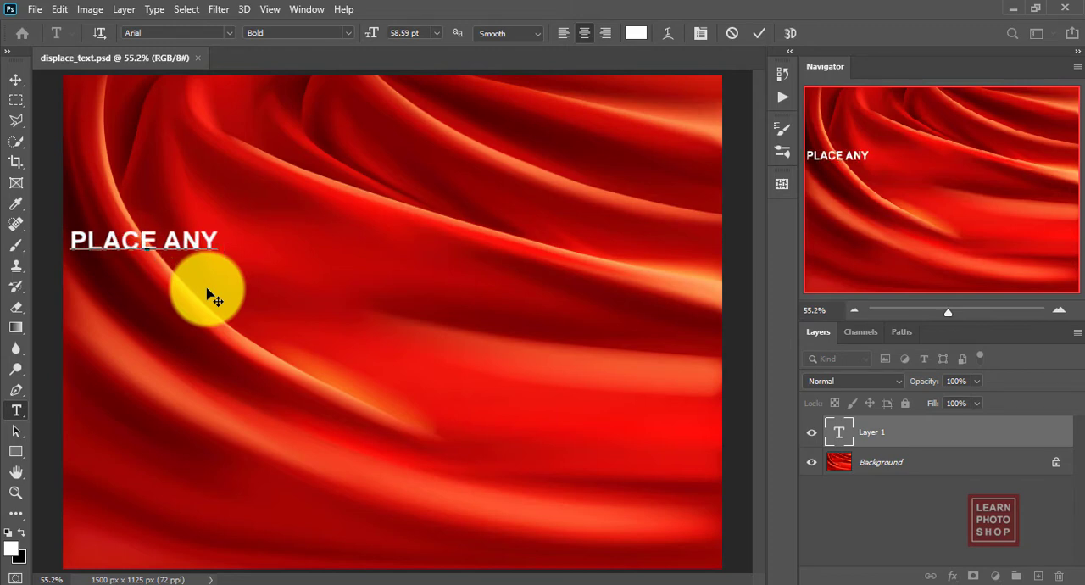
key("Return")
type("TEXT")
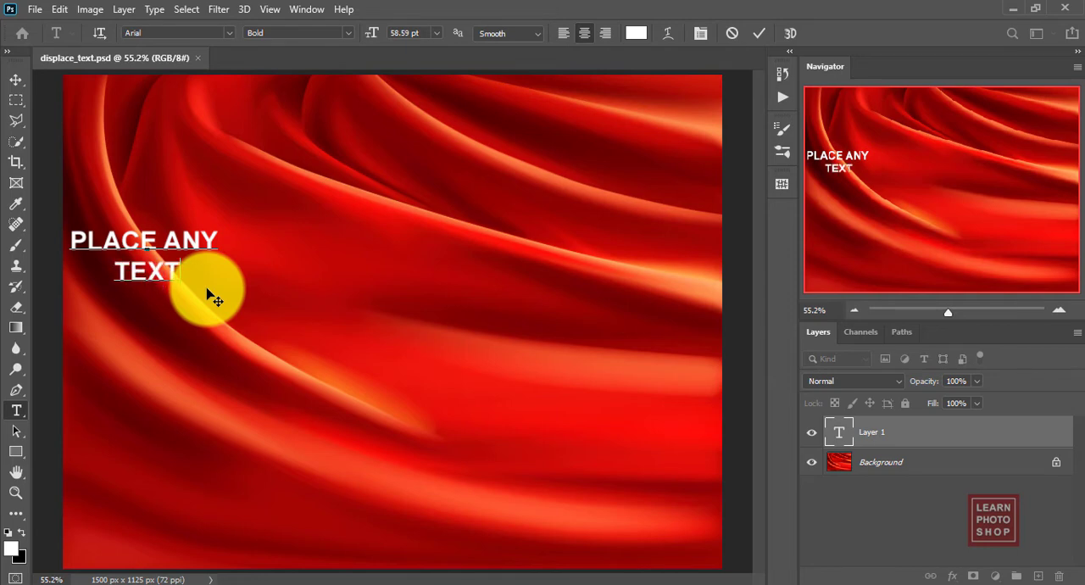
type(" On")
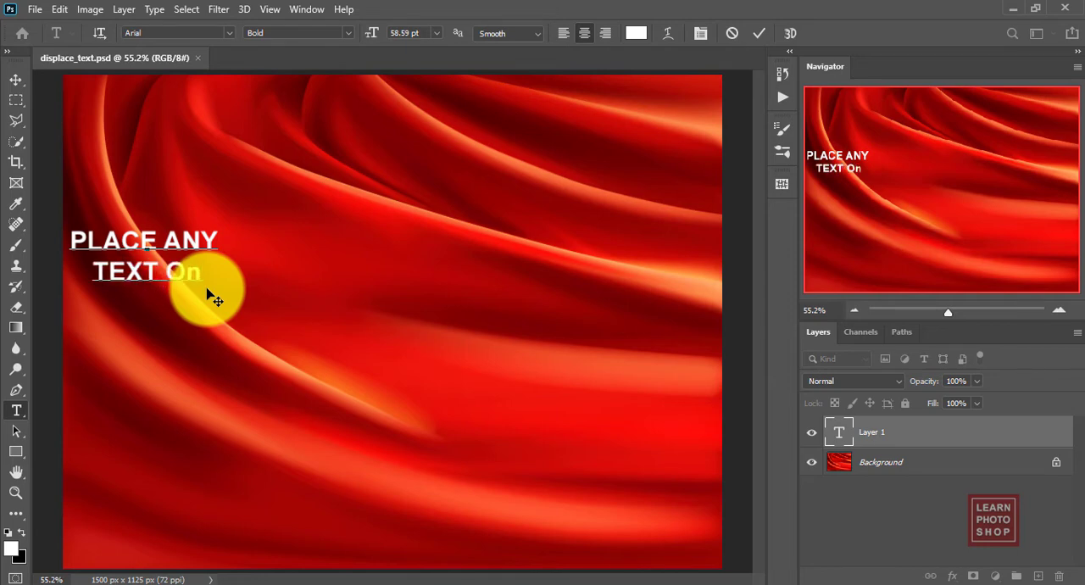
key("BackSpace")
type("N")
key("BackSpace")
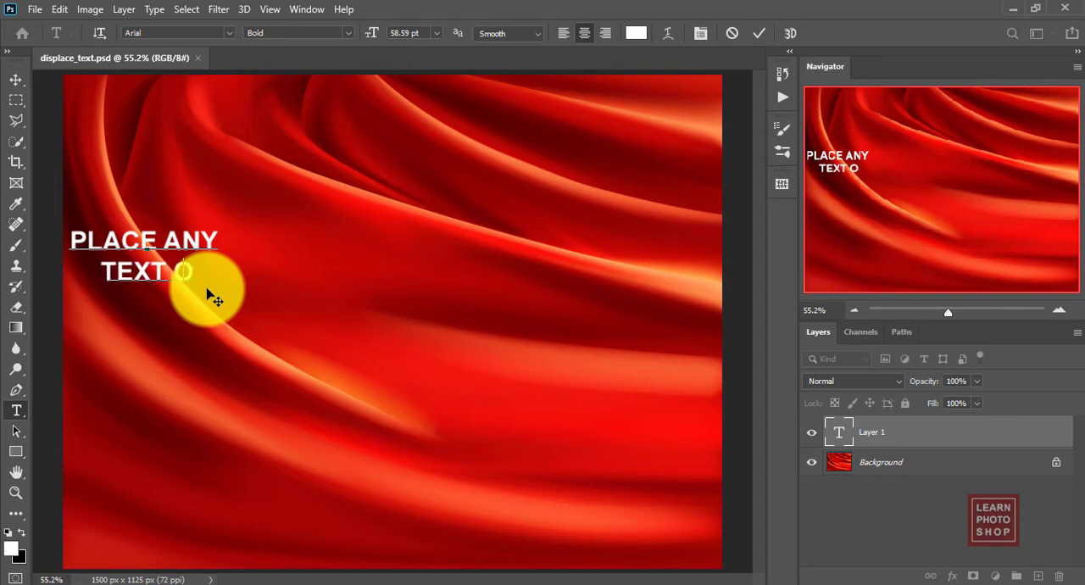
type("N ANHTHING")
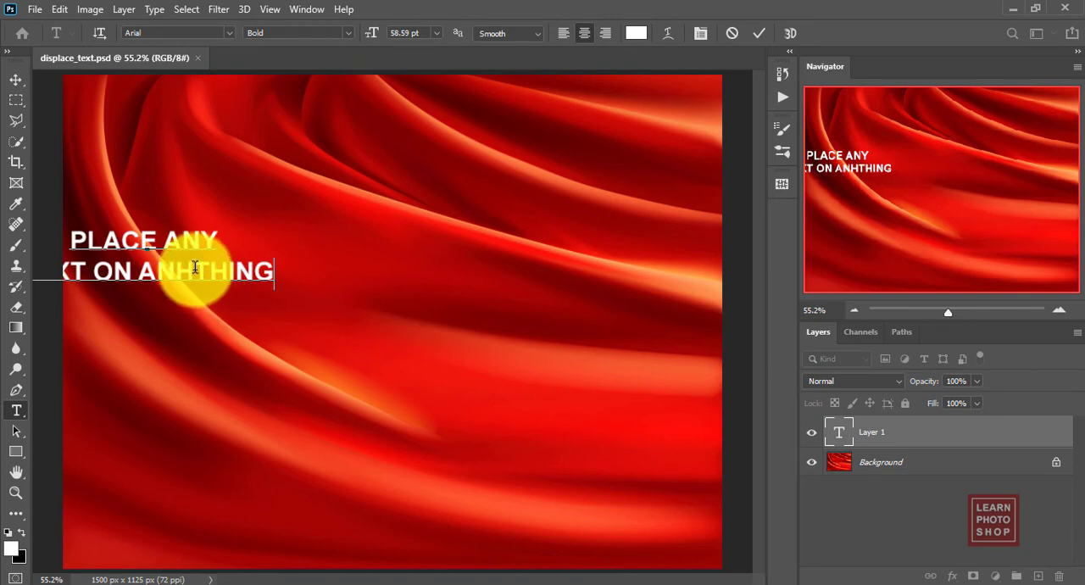
left_click_drag(191, 270, 183, 267)
type("Y")
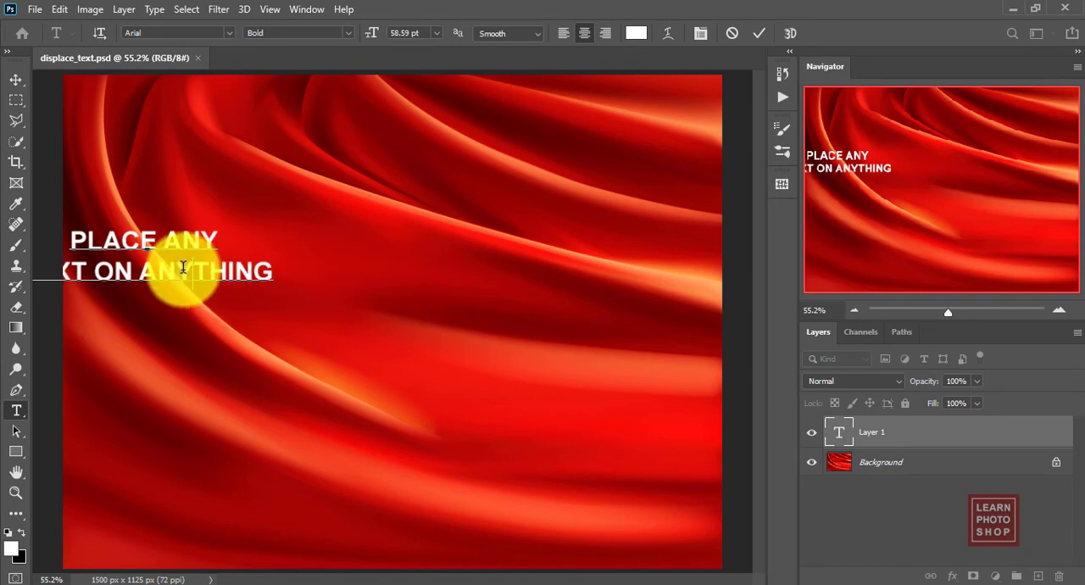
left_click(13, 78)
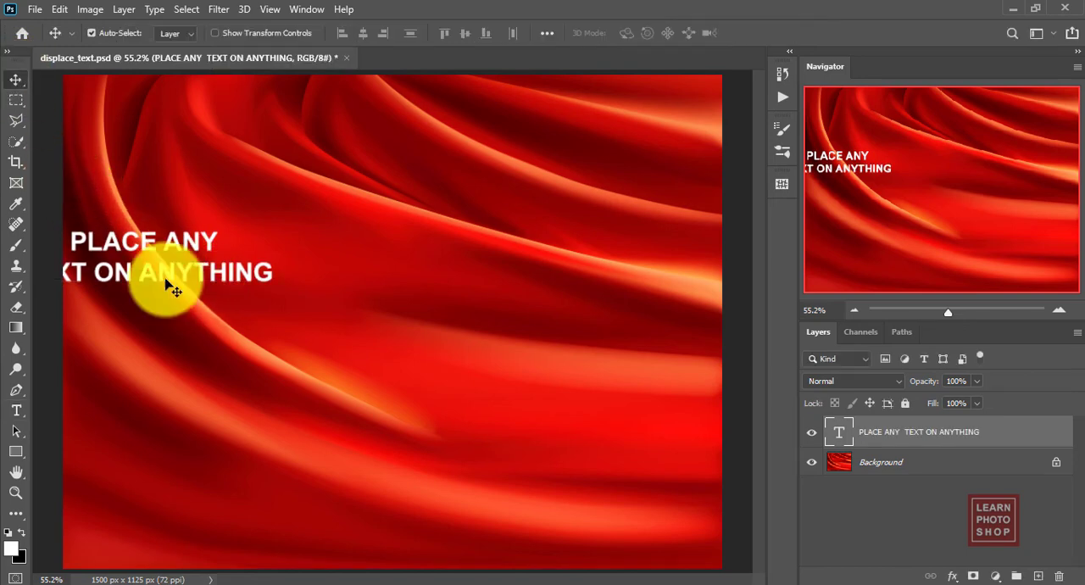
Step: Enlarge the text to span nearly the full canvas width and position it around the middle of the fabric
left_click_drag(127, 245, 193, 216)
key("ctrl+t")
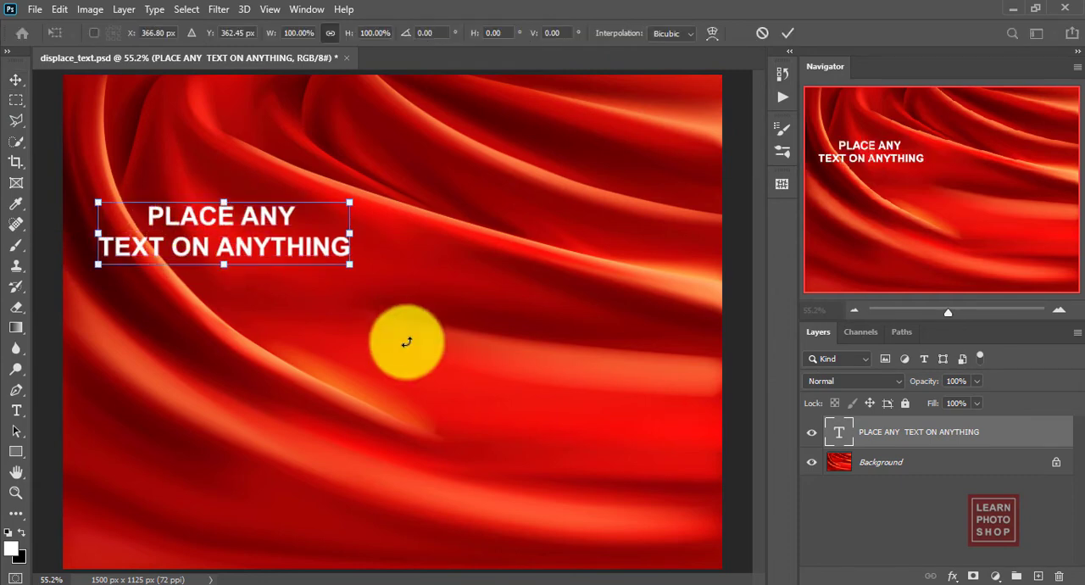
left_click_drag(350, 256, 671, 458)
key("Return")
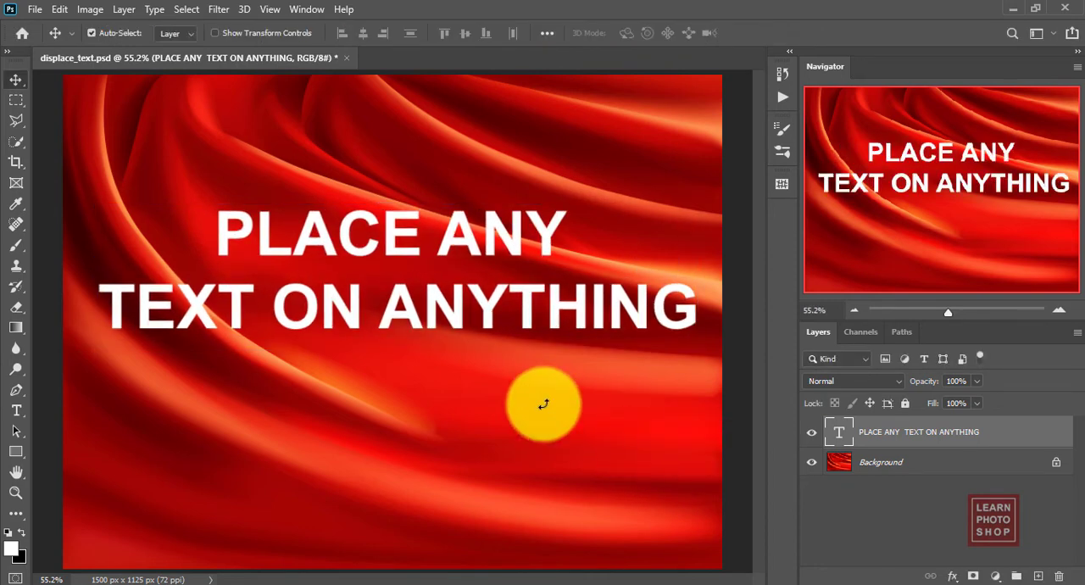
left_click_drag(413, 320, 407, 354)
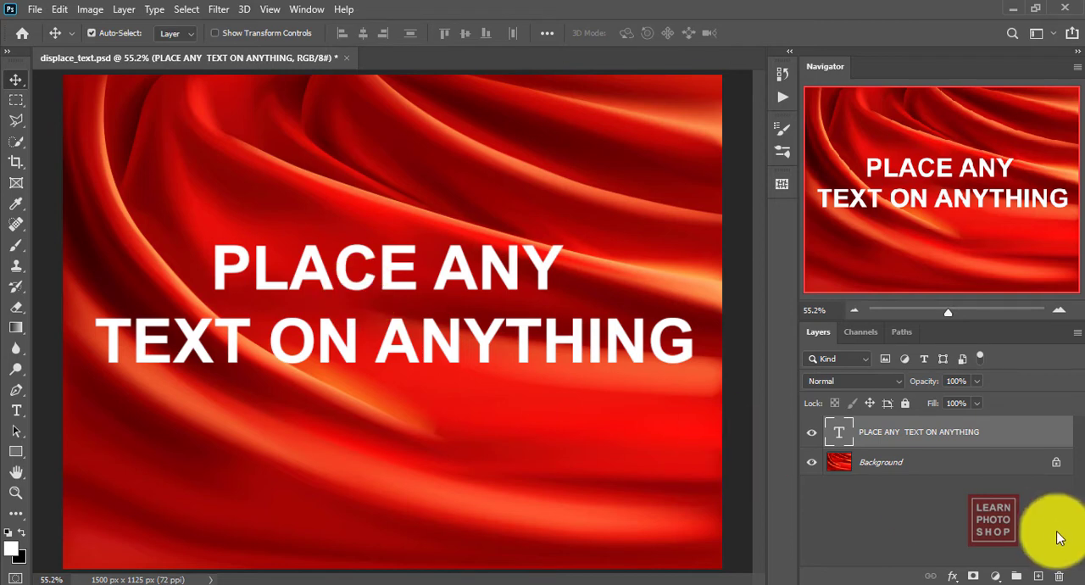
Step: Hide the text layer and duplicate the Background layer
left_click(812, 439)
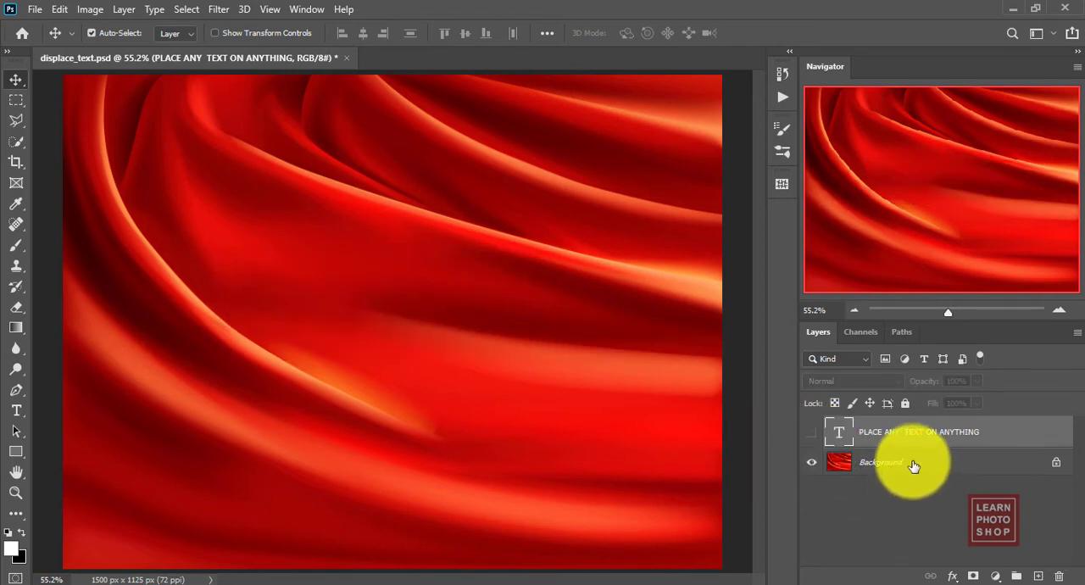
left_click(910, 462)
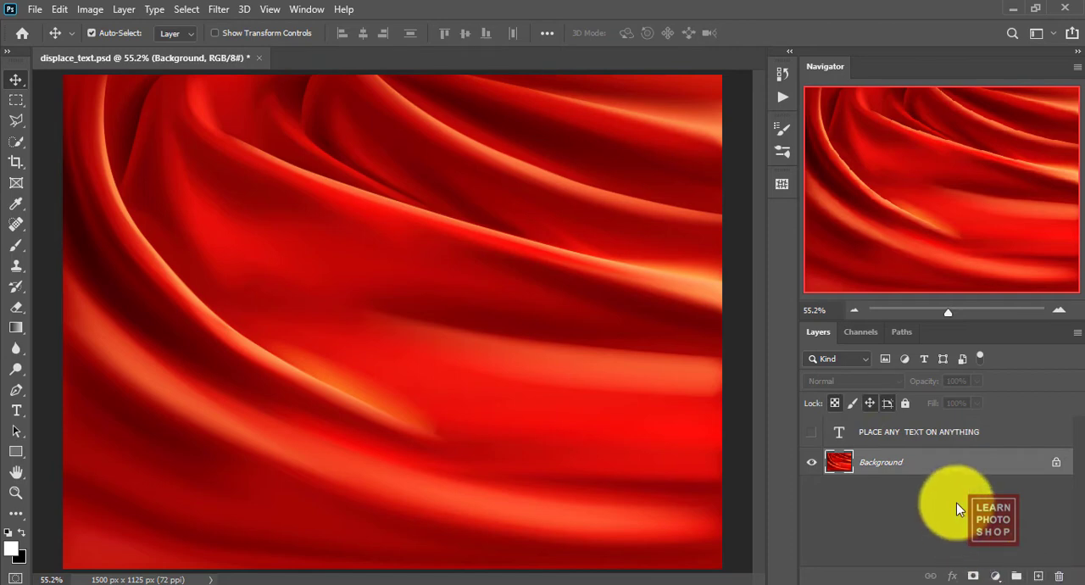
left_click_drag(944, 462, 1038, 577)
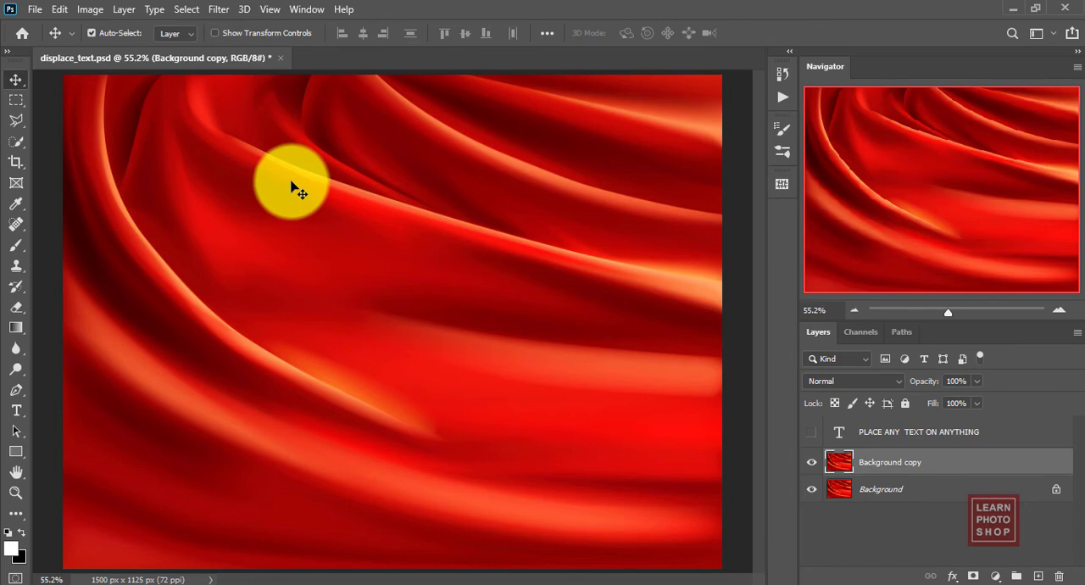
Step: Desaturate the Background copy and deepen its shadows with Levels, setting the black input level to 68
key("ctrl")
key("ctrl+shift+u")
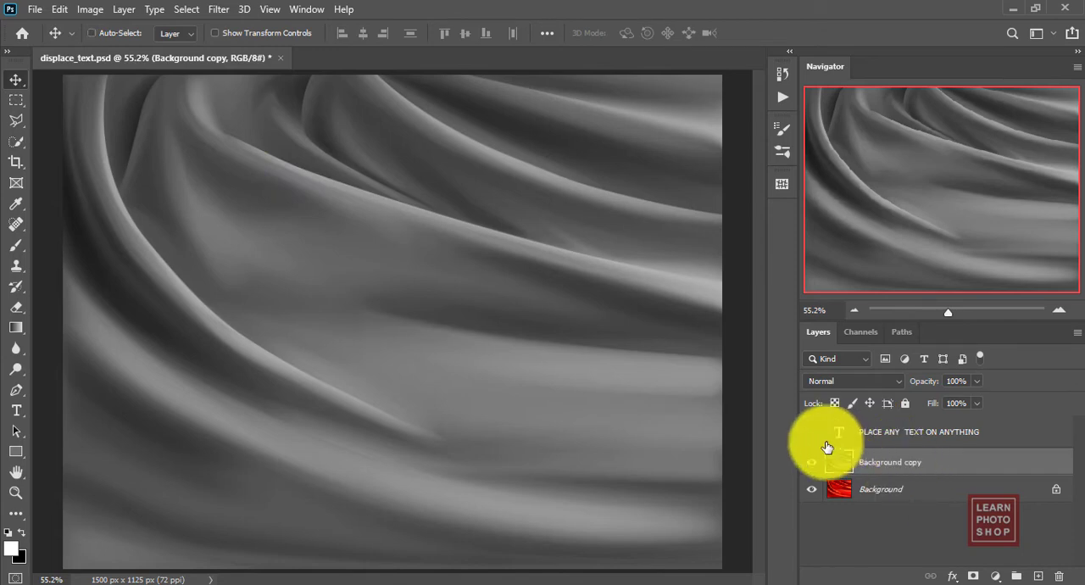
key("ctrl+l")
left_click_drag(750, 267, 811, 271)
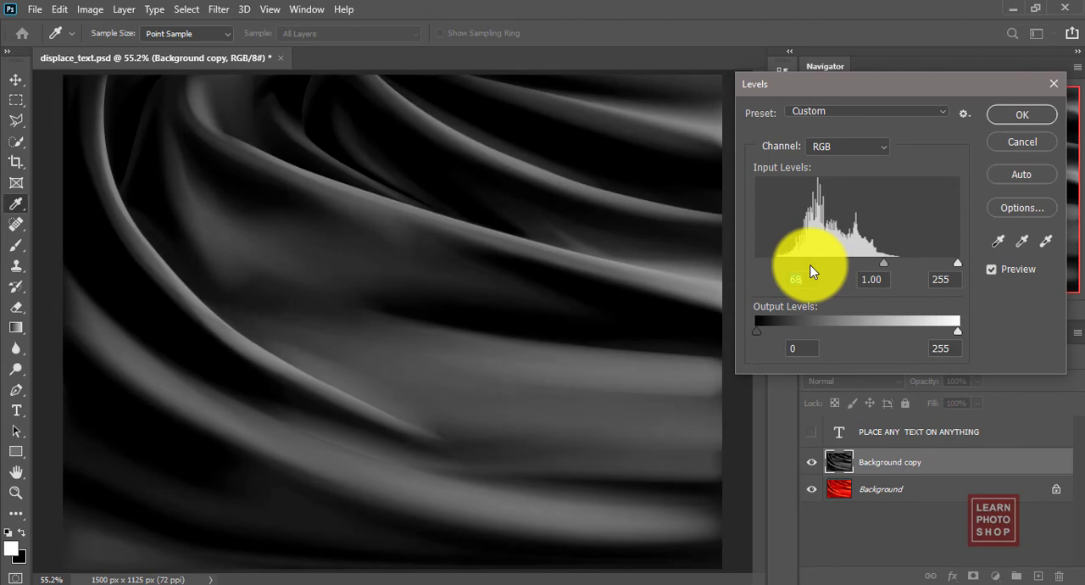
left_click(1038, 116)
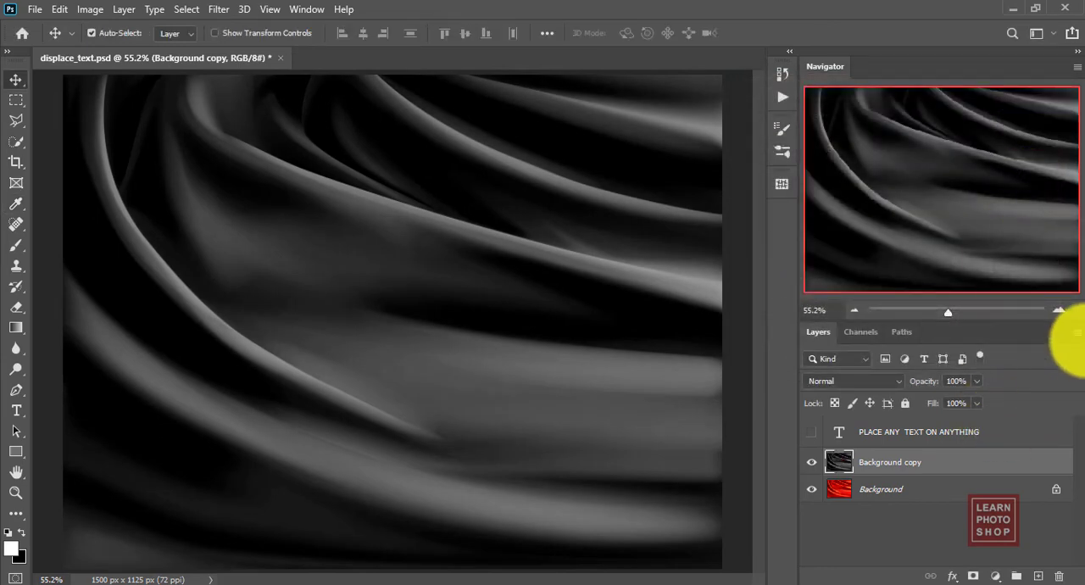
Step: Duplicate the Background copy layer into a new document named "displace"
left_click(1075, 333)
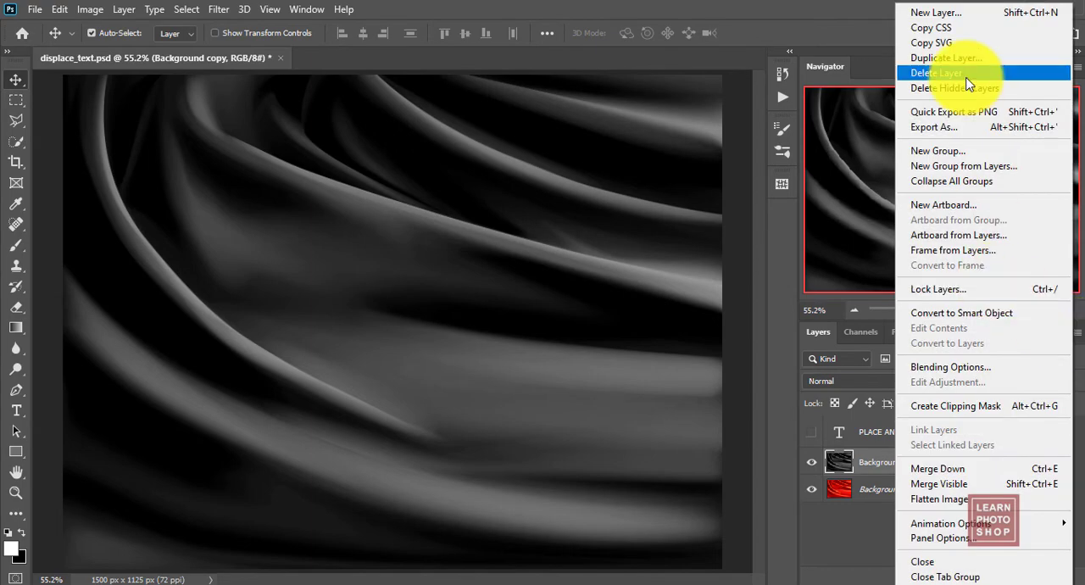
left_click(961, 58)
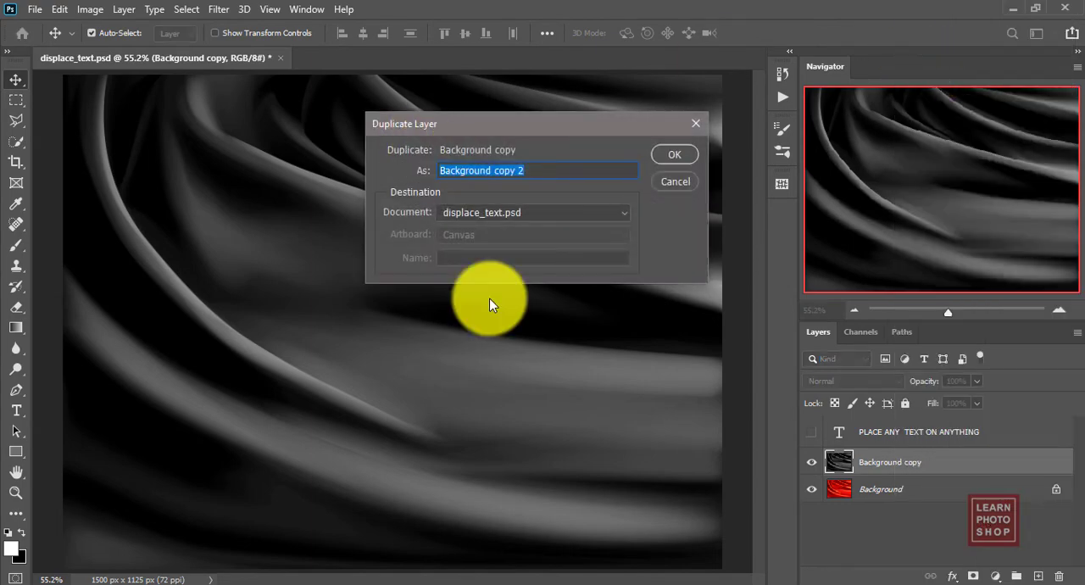
left_click(480, 213)
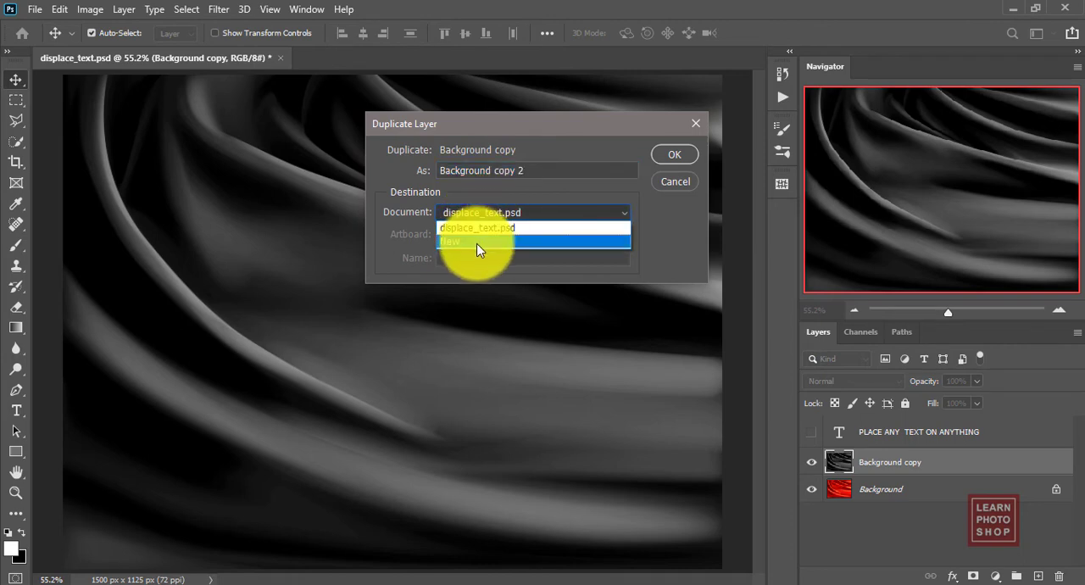
left_click(478, 247)
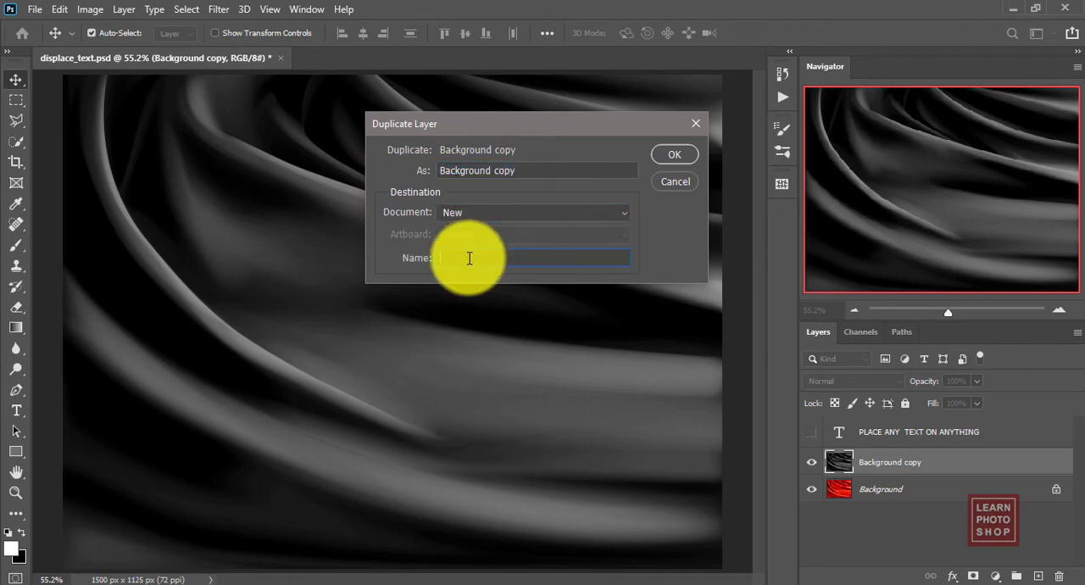
type("displace")
left_click(670, 159)
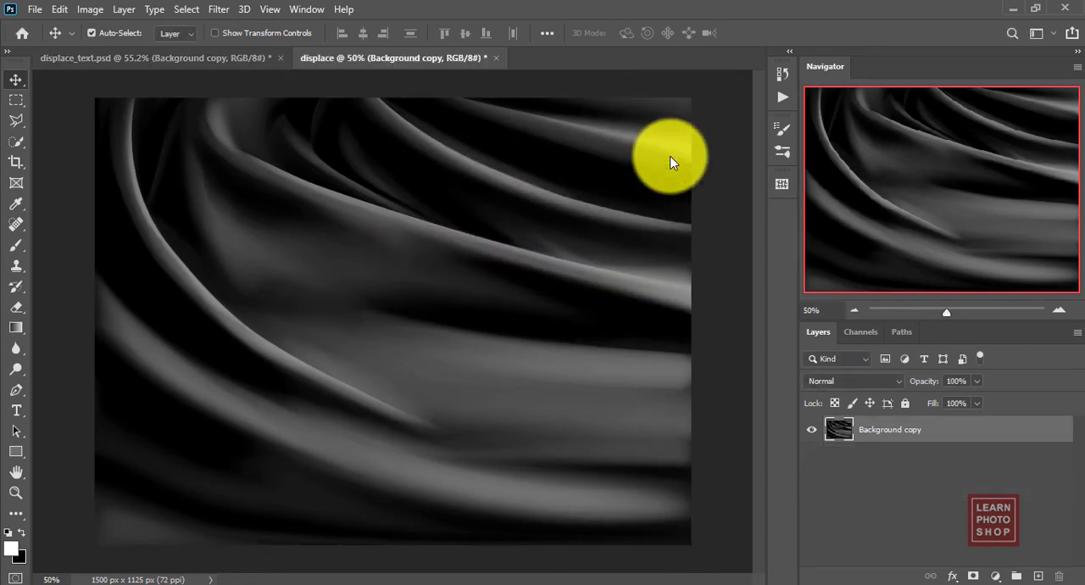
Step: Close the displace document, saving it as displacement.psd in the ref folder with Maximize Compatibility on
left_click(497, 59)
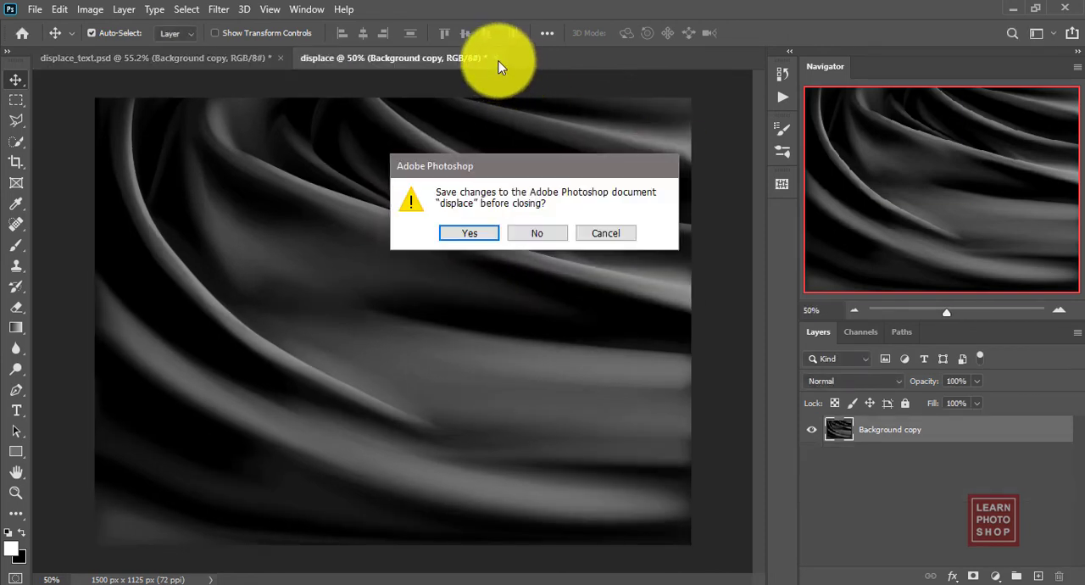
left_click(480, 231)
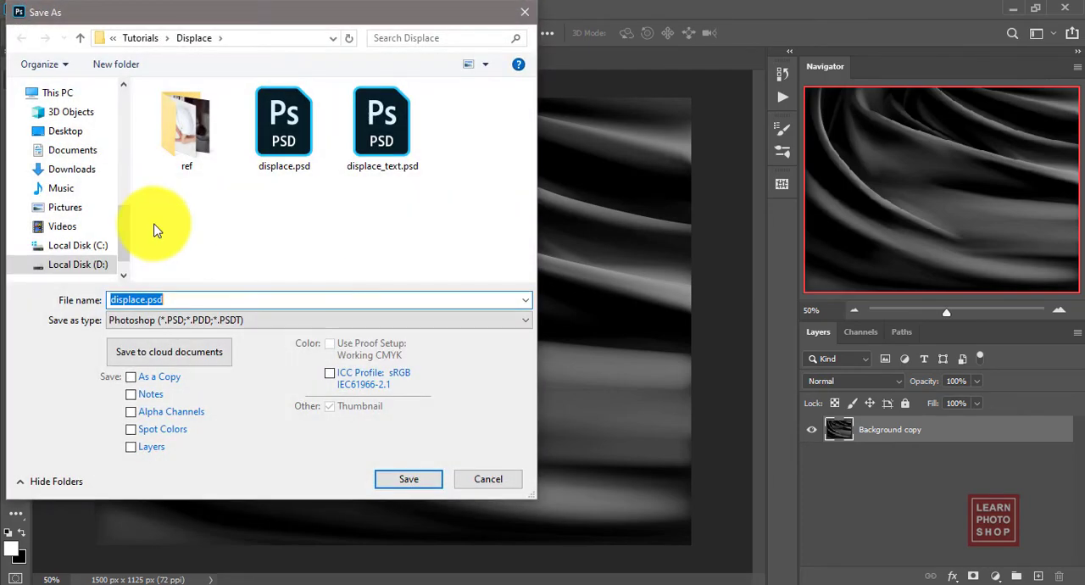
double_click(204, 126)
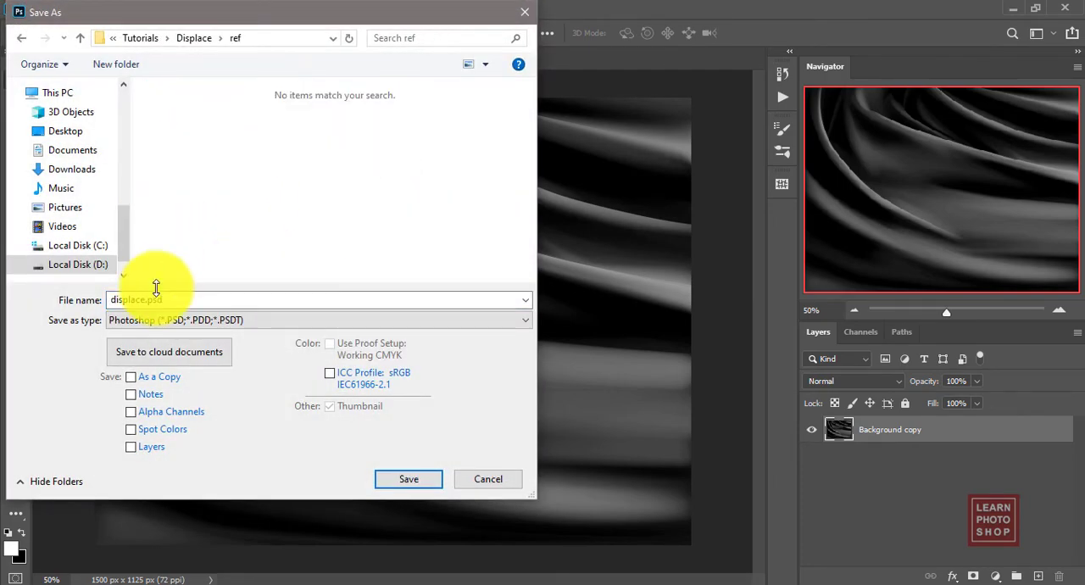
double_click(150, 300)
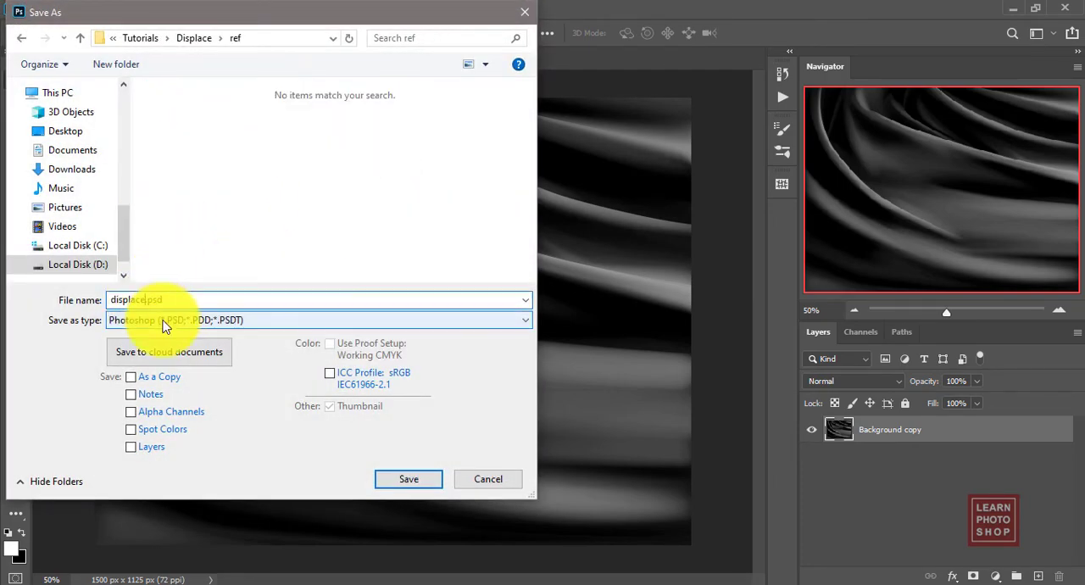
type("ment")
left_click(410, 480)
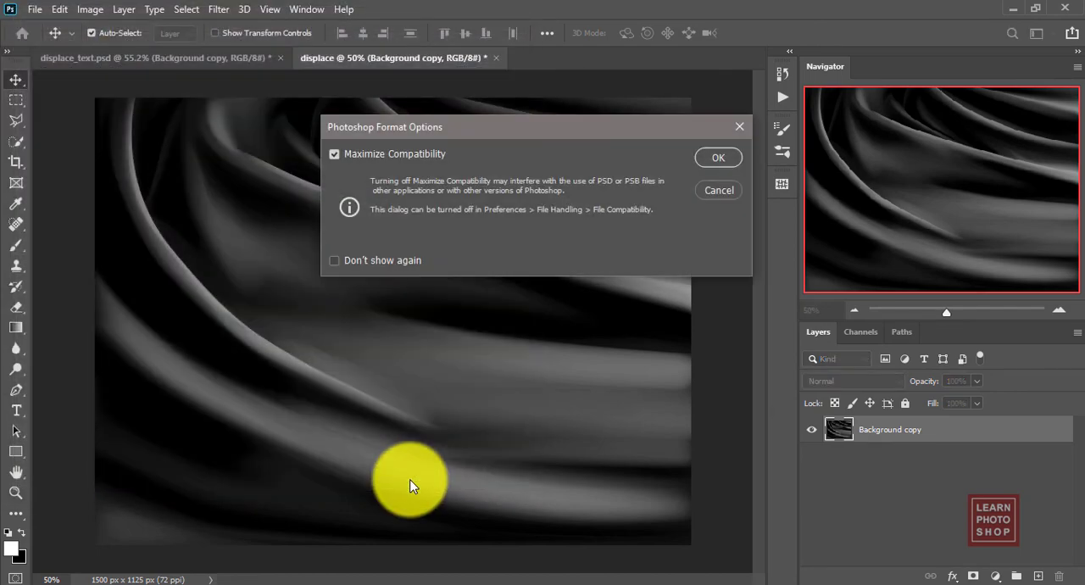
left_click(711, 158)
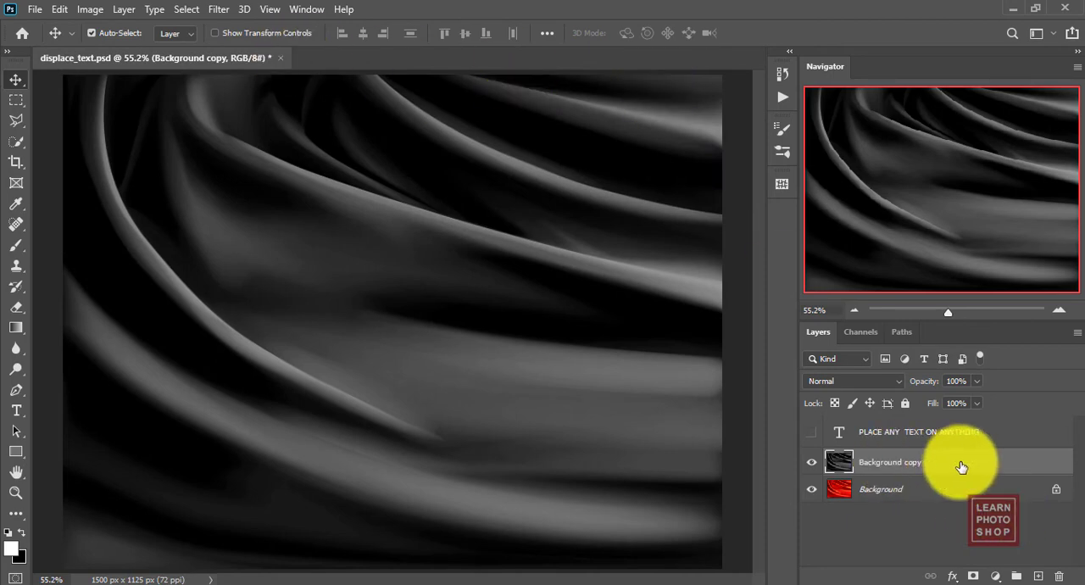
Step: Delete the Background copy layer and show the text layer again
left_click_drag(960, 466, 1059, 575)
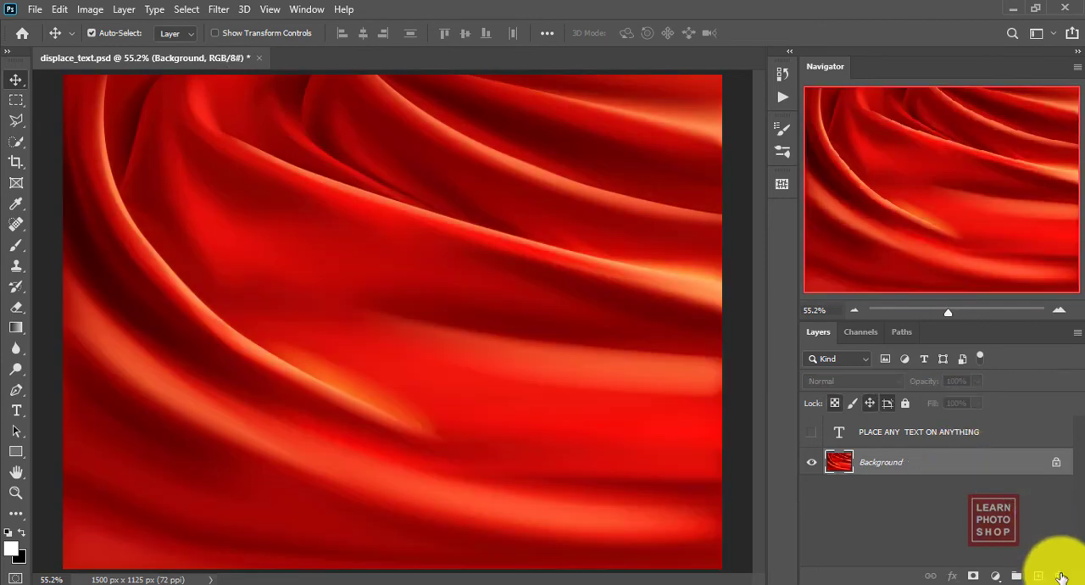
left_click(811, 433)
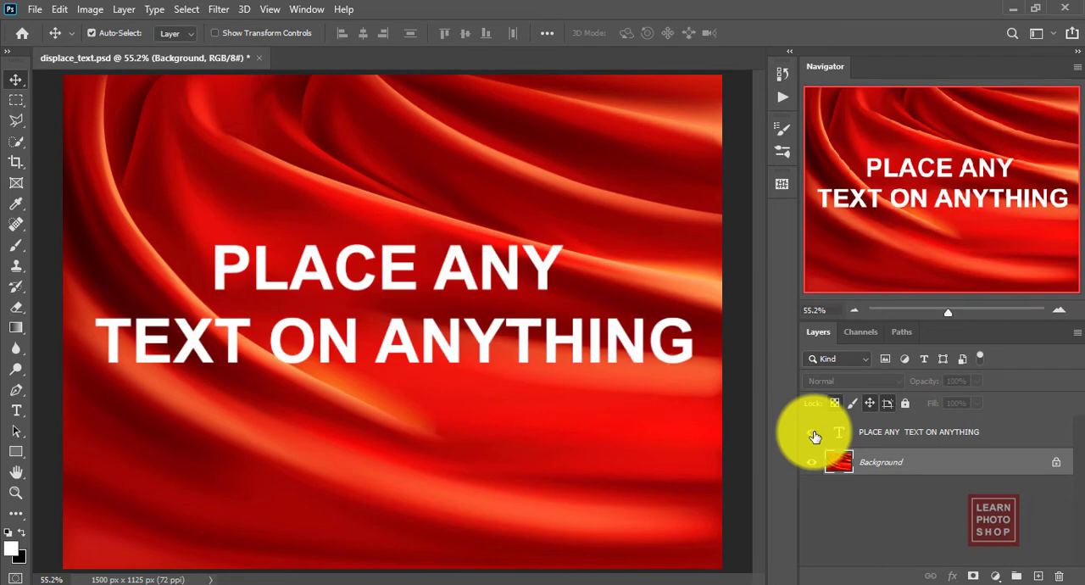
Step: Convert the "PLACE ANY TEXT ON ANYTHING" text layer to a Smart Object
left_click(904, 435)
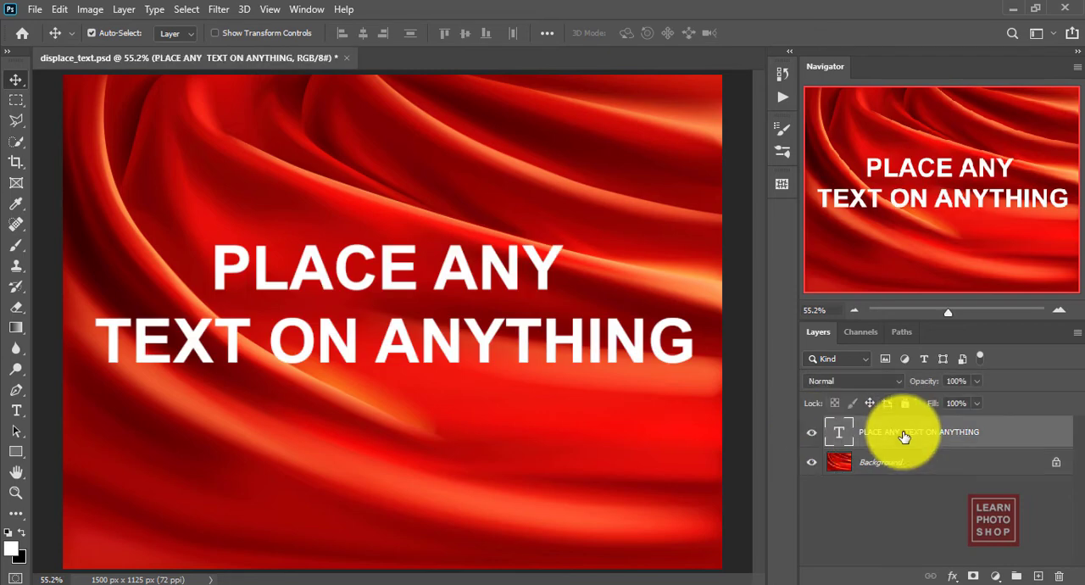
right_click(982, 440)
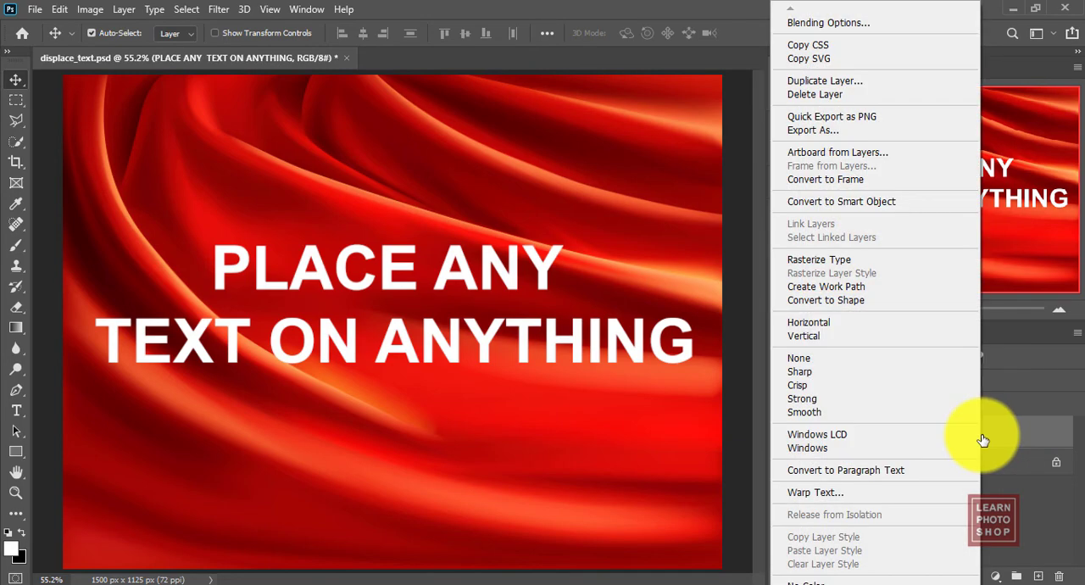
left_click(864, 203)
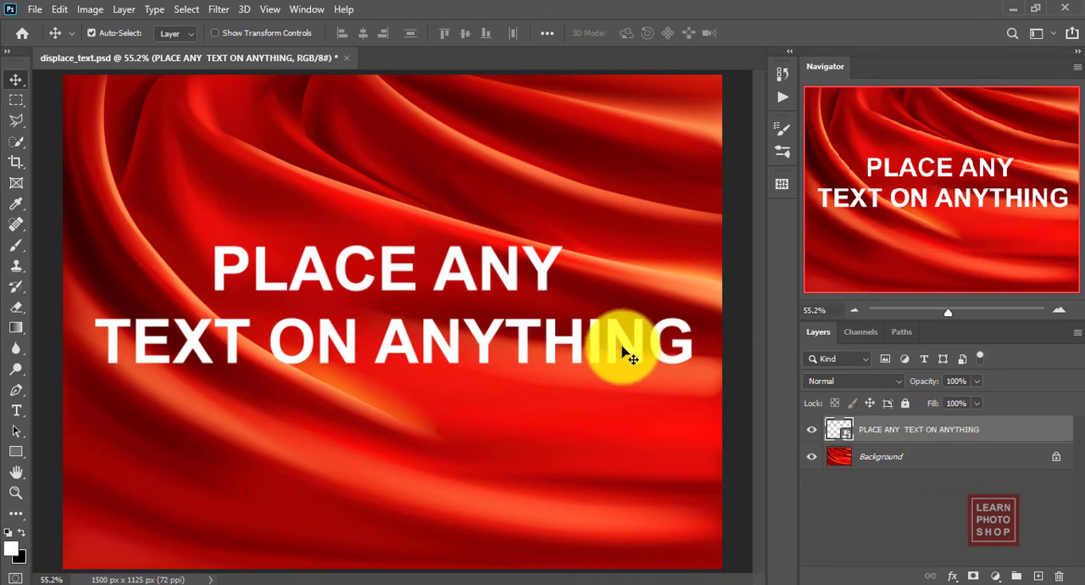
Step: Apply the Displace filter to the text Smart Object at scale 10 by 10, Stretch To Fit, Repeat Edge Pixels, using displacement.psd
left_click(218, 9)
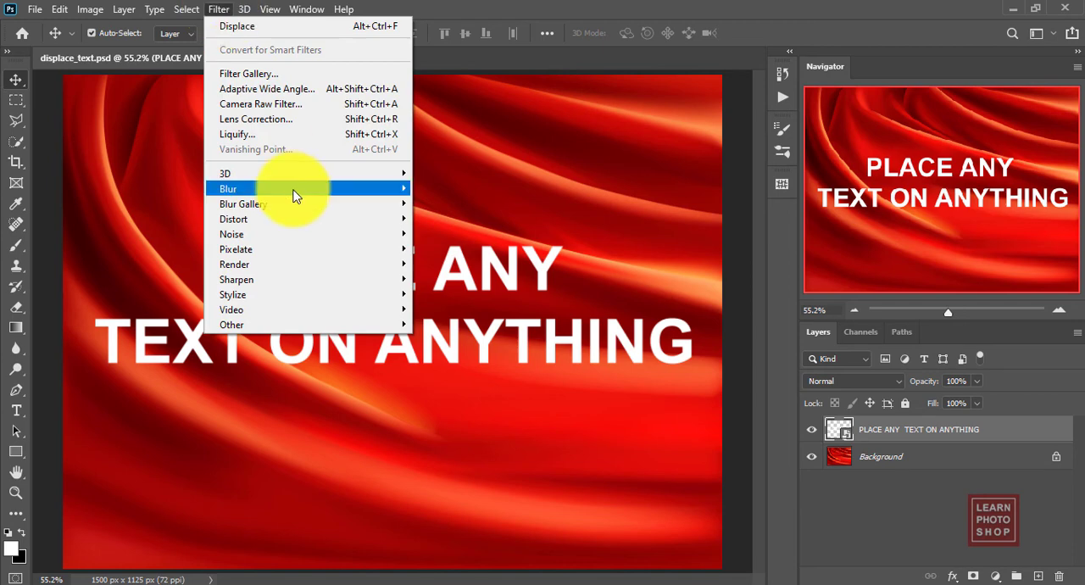
mouse_move(310, 218)
left_click(459, 217)
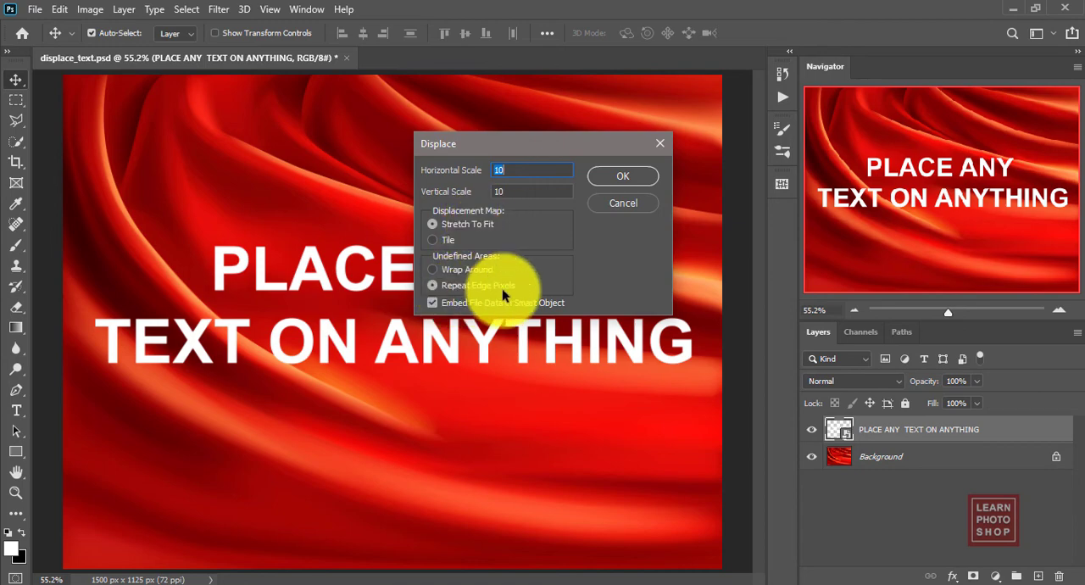
left_click(601, 177)
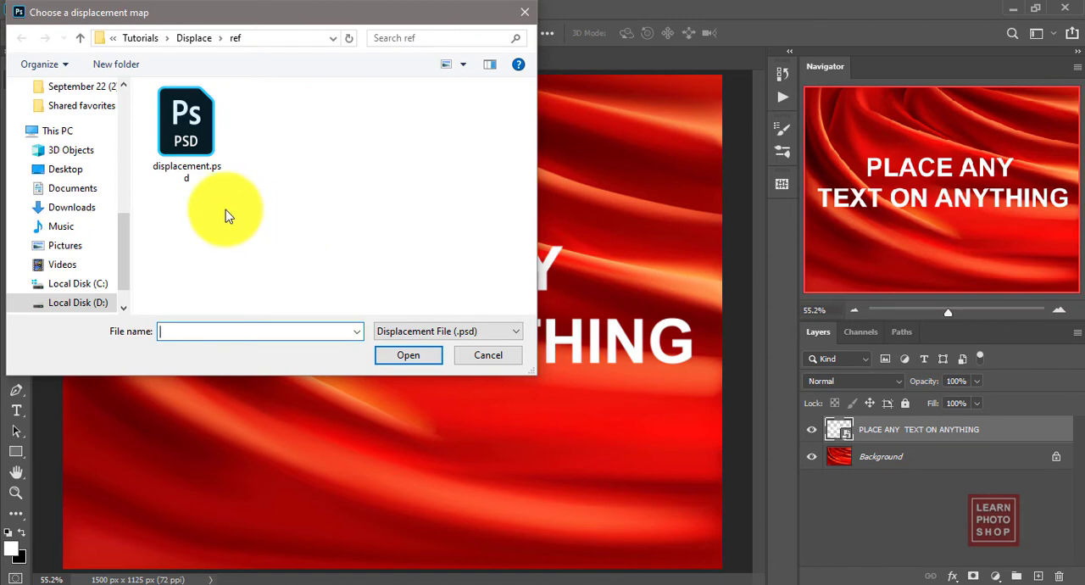
double_click(194, 150)
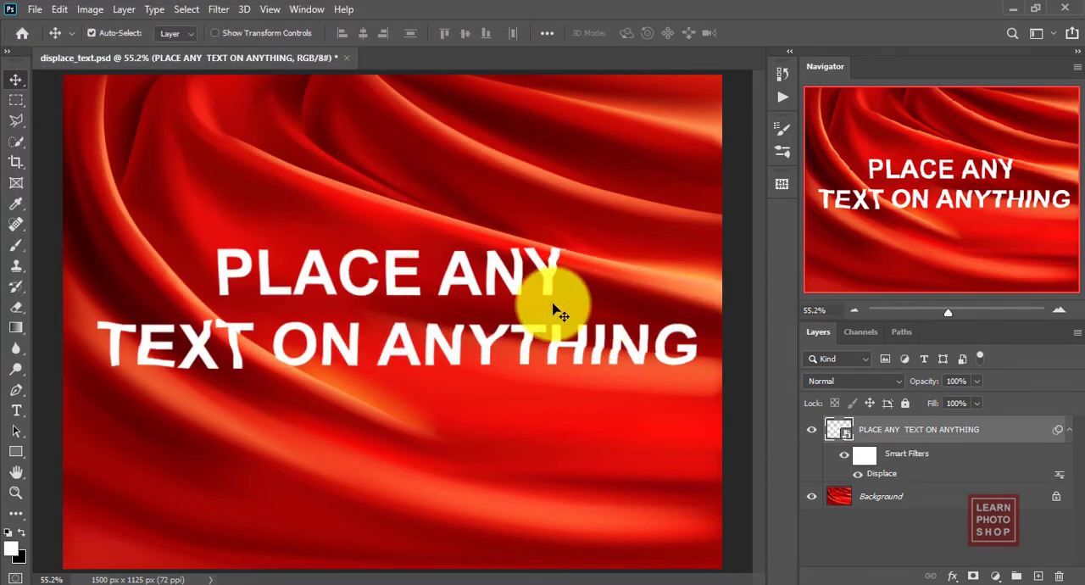
Step: Collapse the text layer's smart filter list and place a duplicate of the Background layer above the text layer
left_click(1070, 432)
left_click(988, 462)
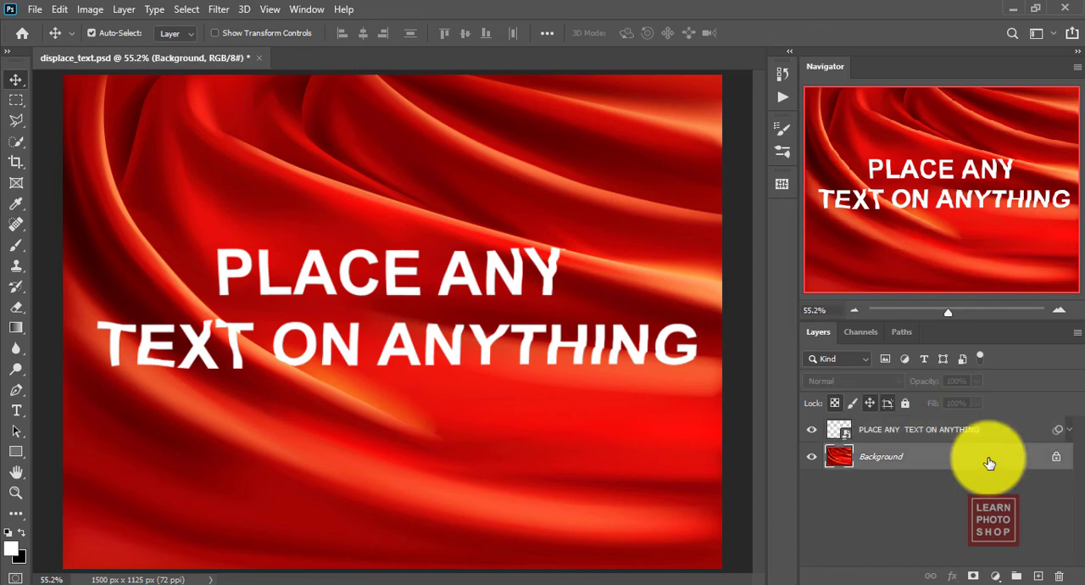
left_click_drag(981, 456, 944, 423)
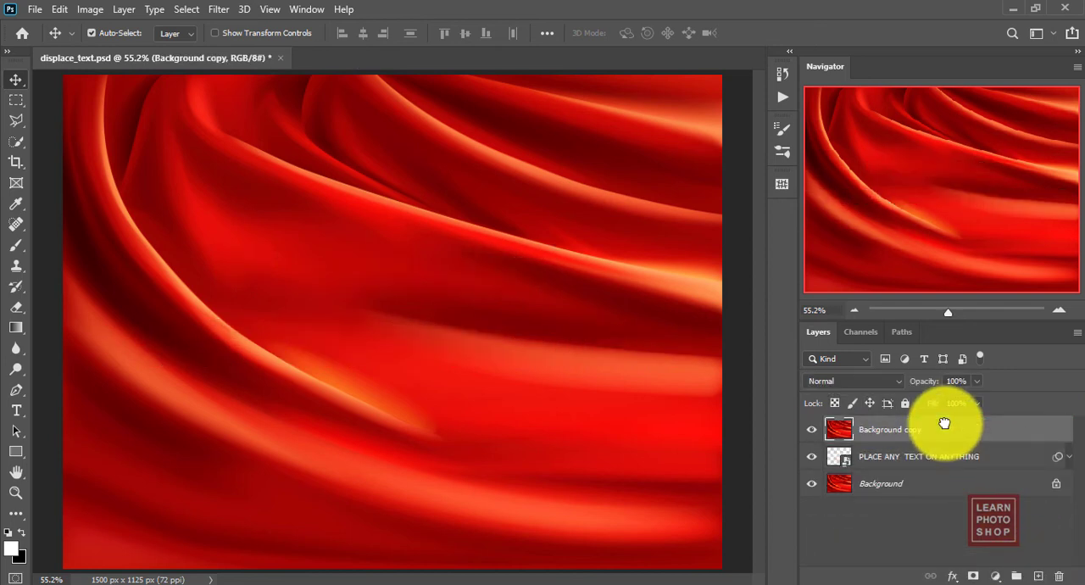
Step: In the Background copy's blending options, set Blend If to Red and lower the This Layer white slider to 196
double_click(833, 433)
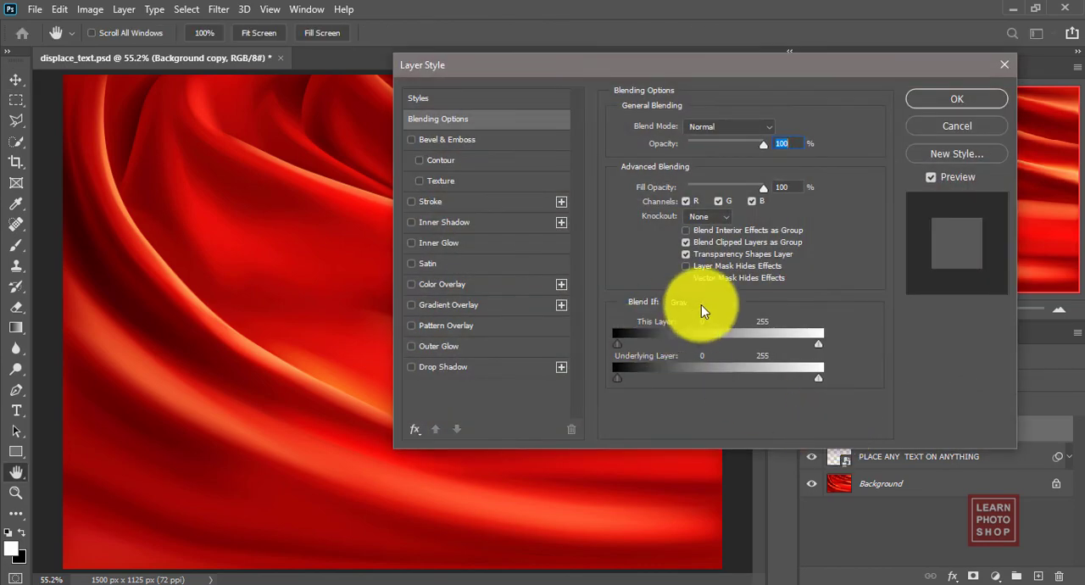
left_click_drag(574, 70, 660, 69)
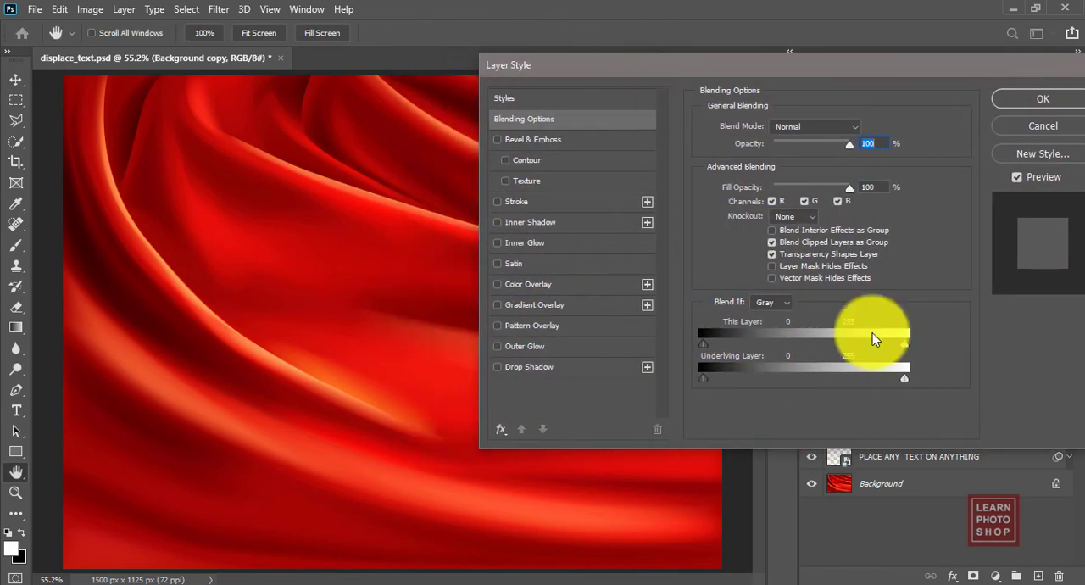
left_click(787, 300)
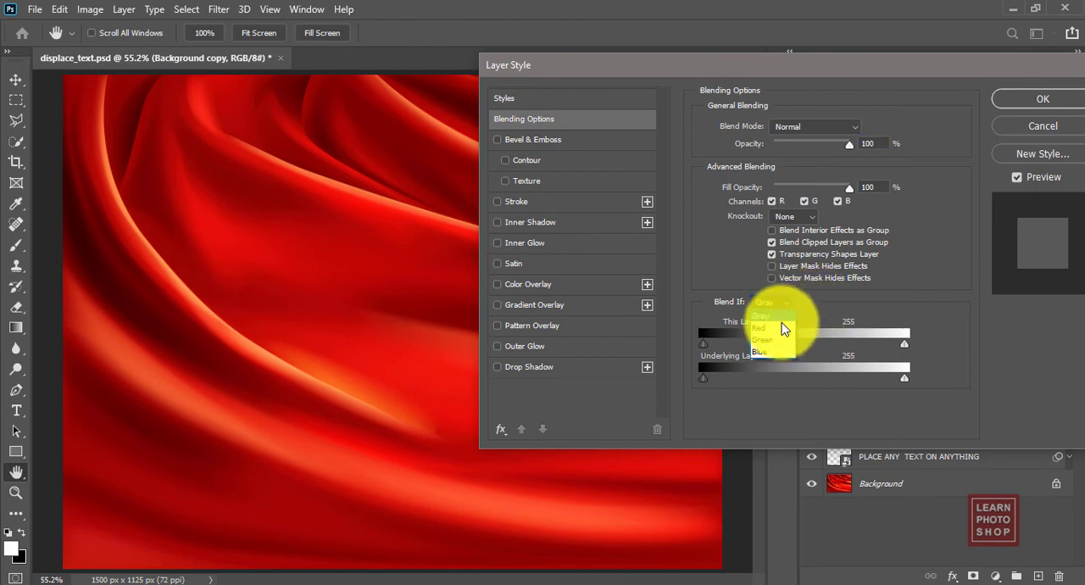
left_click(781, 324)
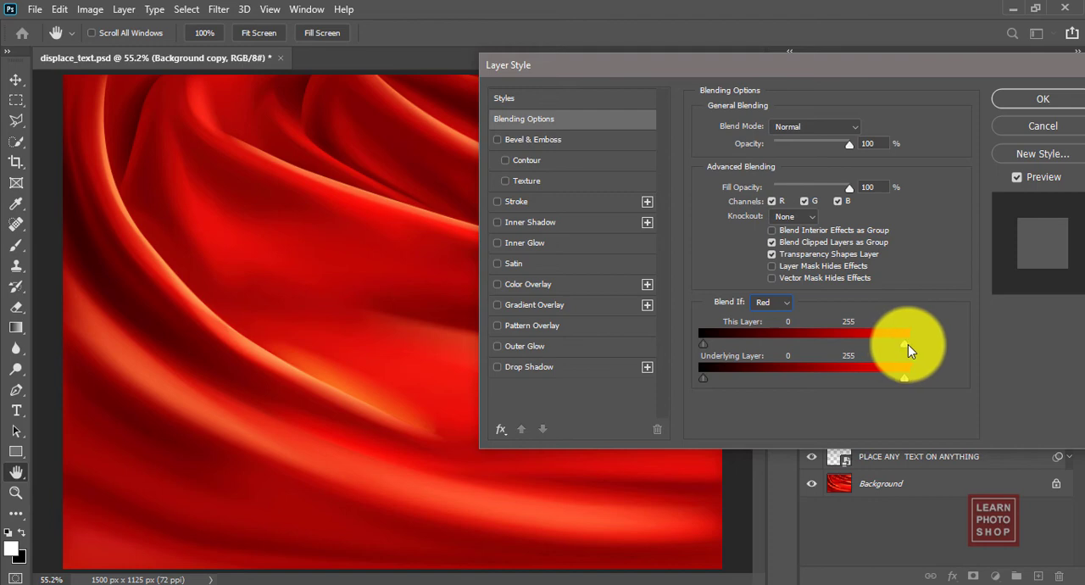
left_click_drag(907, 344, 857, 345)
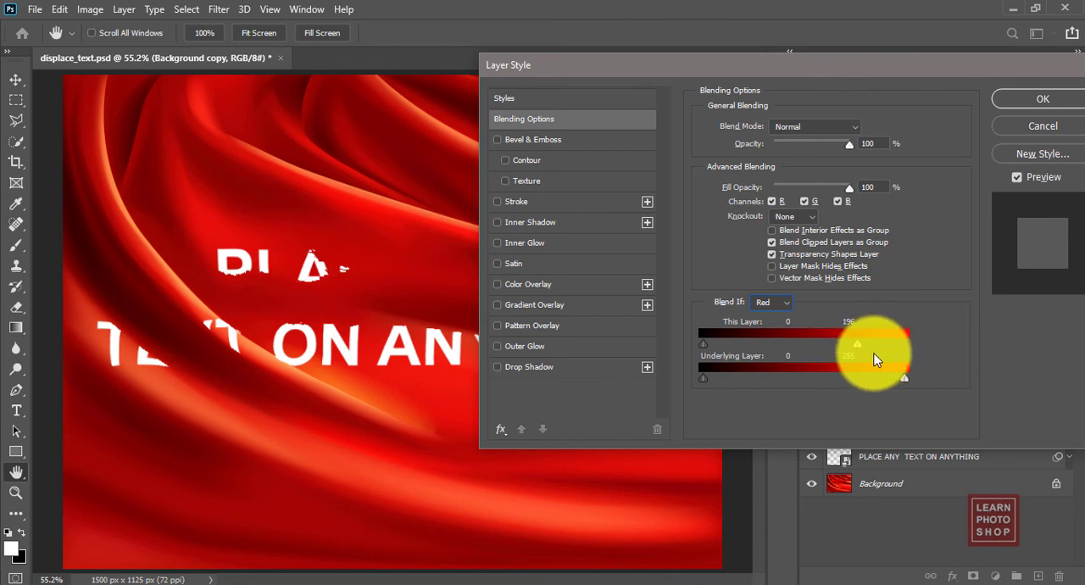
Step: Split the This Layer white slider and lower its darker half to 67 so the text fades softly into the folds
key("alt")
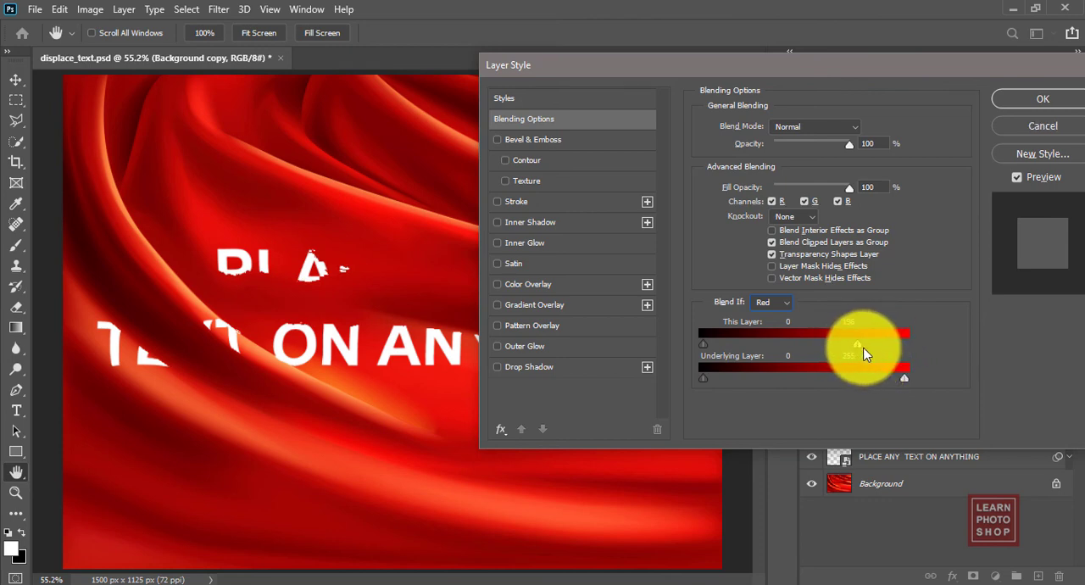
left_click_drag(856, 345, 830, 342)
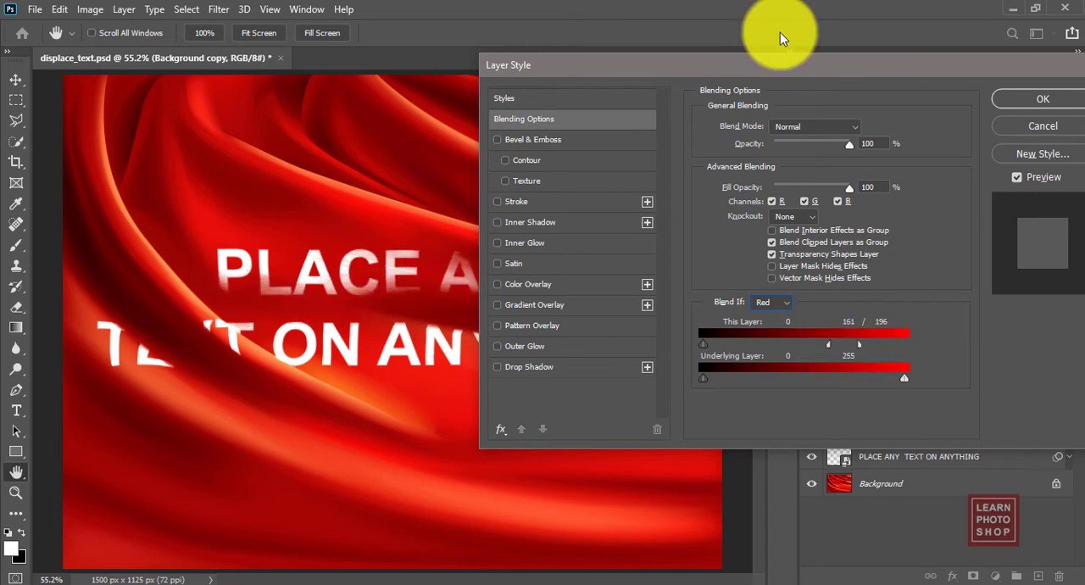
left_click_drag(780, 68, 854, 76)
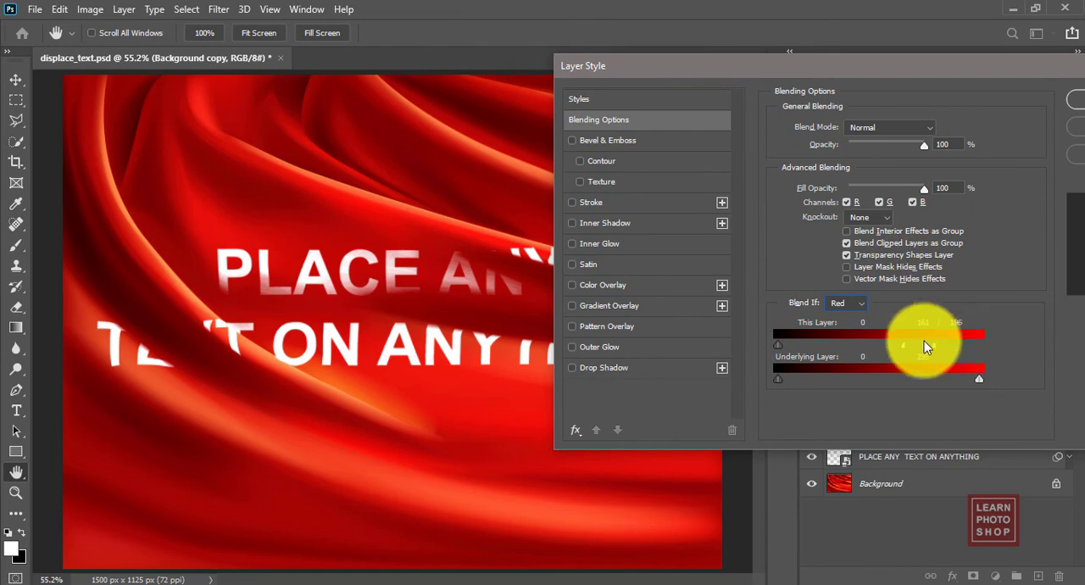
left_click_drag(903, 348, 828, 348)
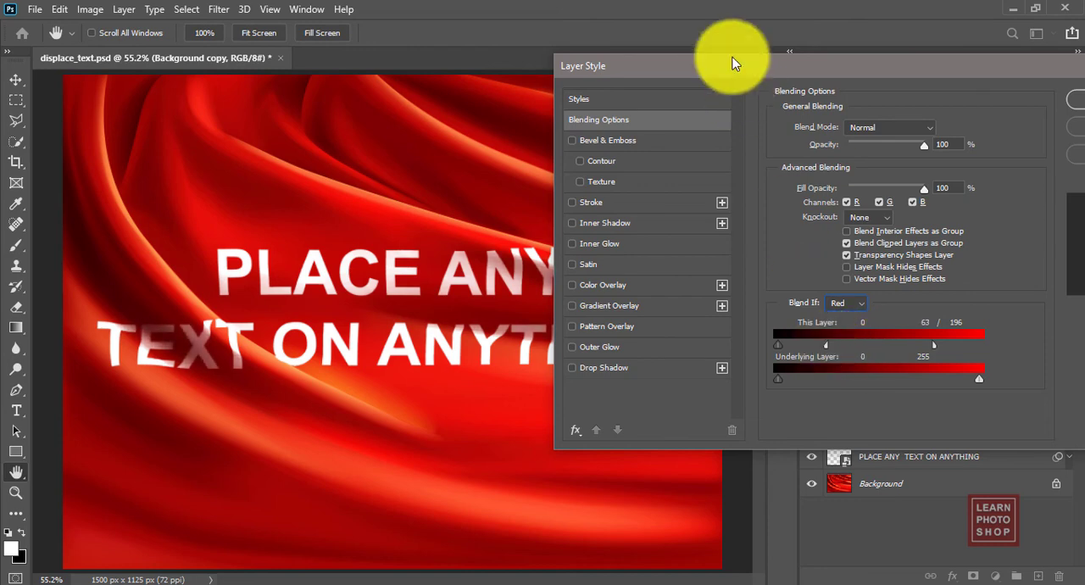
left_click_drag(732, 62, 880, 37)
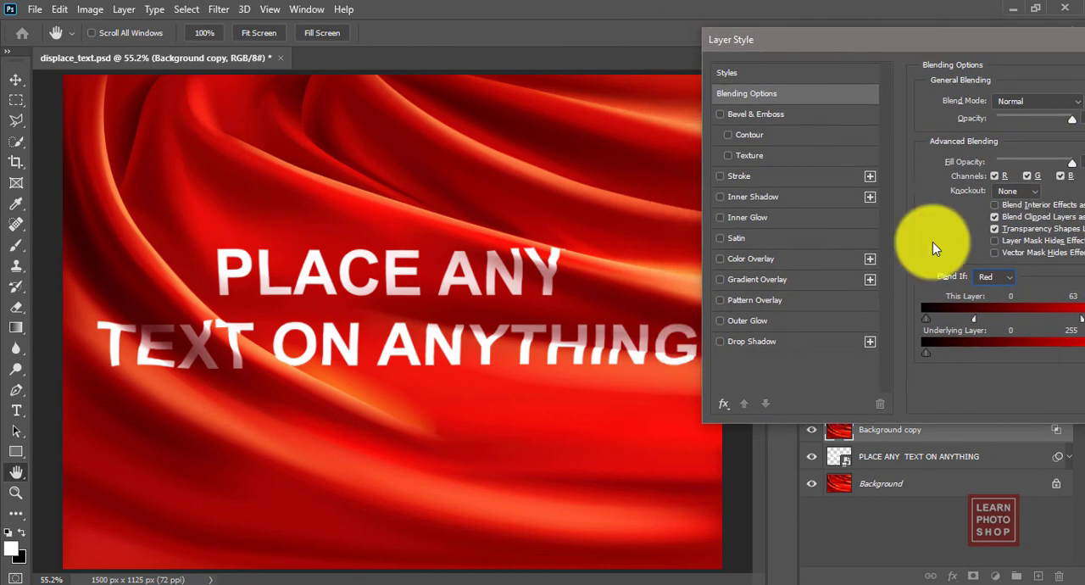
left_click_drag(757, 36, 765, 16)
left_click_drag(870, 293, 875, 296)
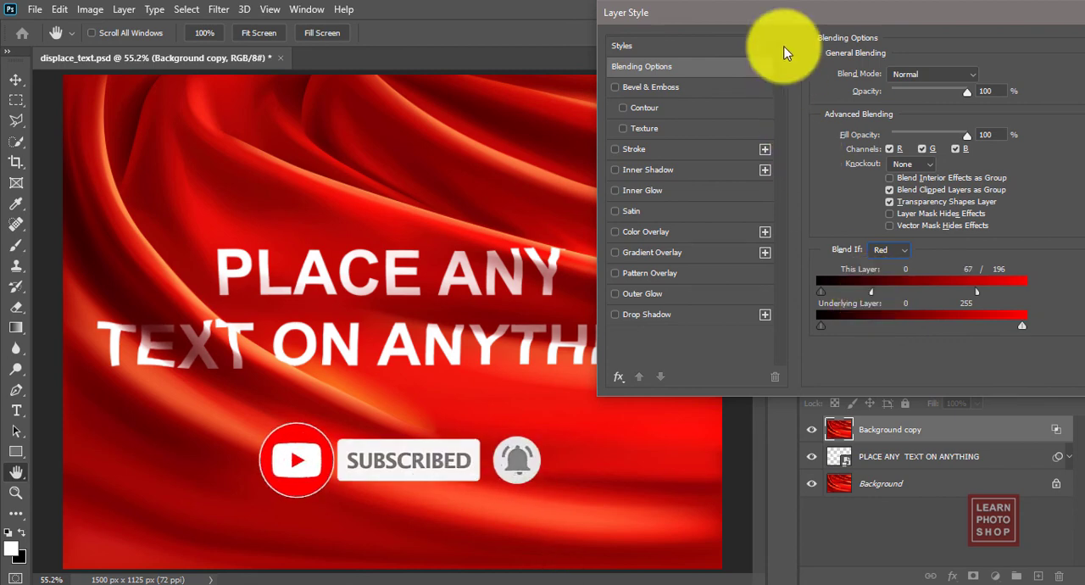
Step: Refine the split This Layer white slider to 52 / 231 for the Red channel and apply the layer style
mouse_move(766, 12)
left_mouse_down()
mouse_move(921, 39)
mouse_move(775, 25)
left_mouse_up()
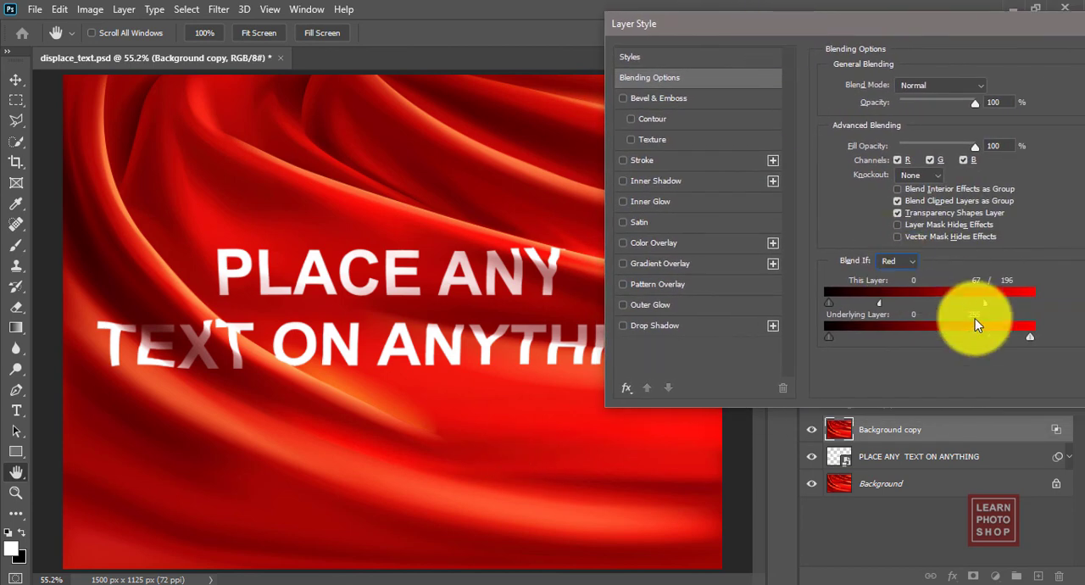
left_click_drag(974, 322, 1015, 308)
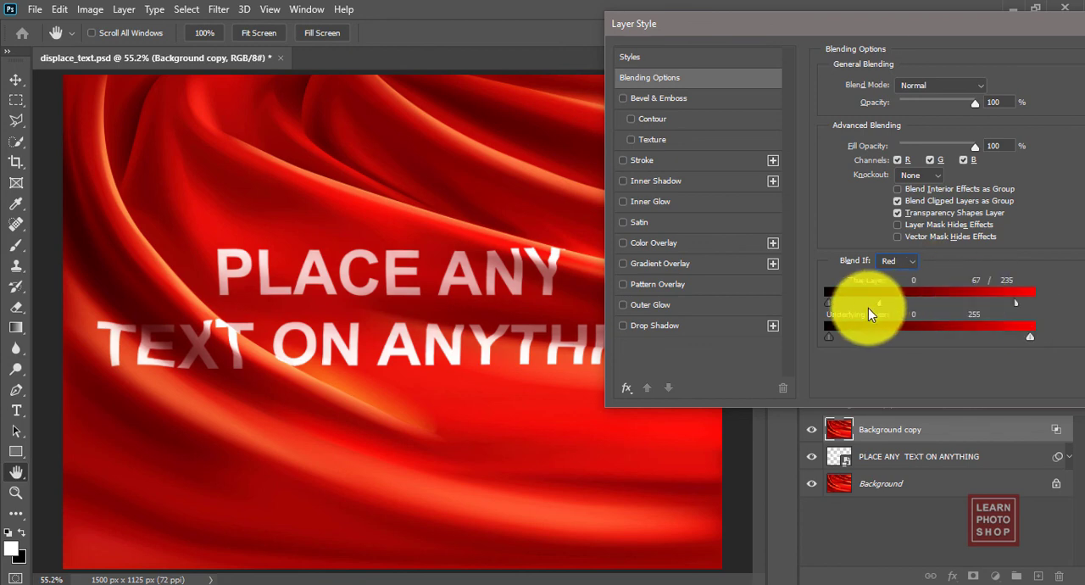
left_click_drag(881, 305, 870, 304)
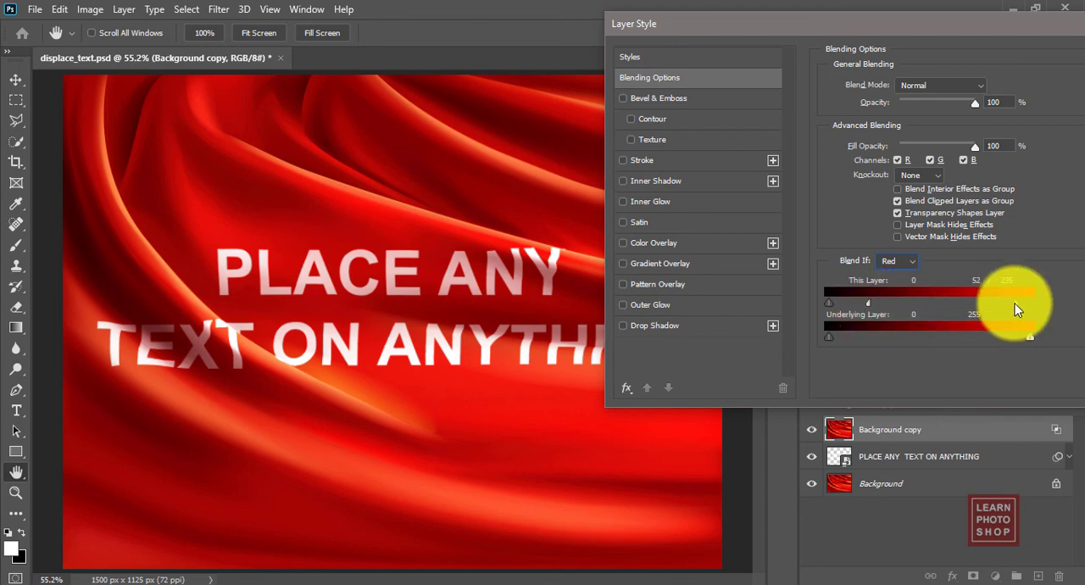
left_click_drag(1012, 303, 1011, 304)
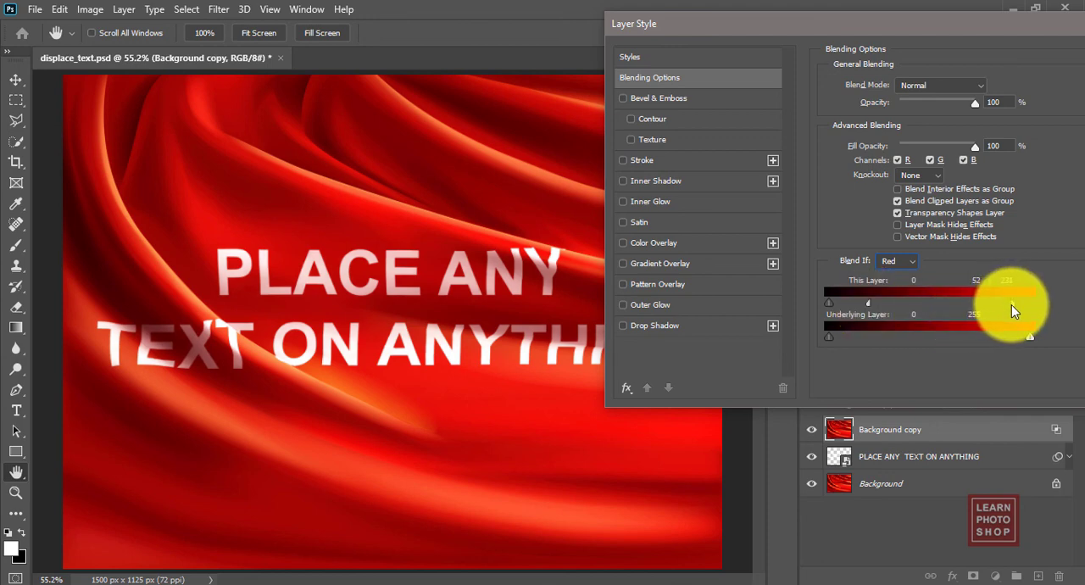
left_click_drag(900, 25, 815, 25)
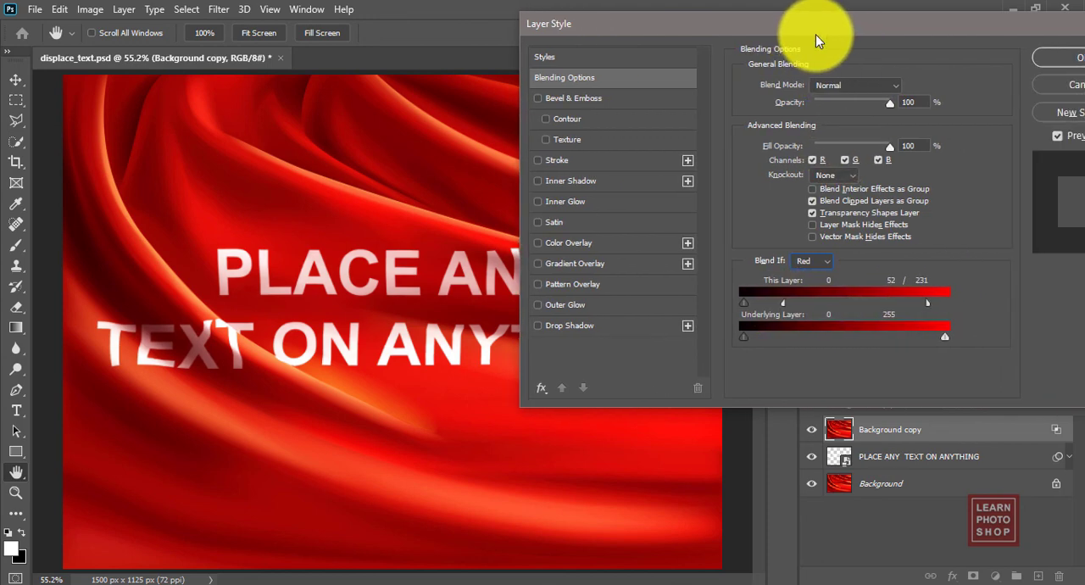
left_click(1049, 59)
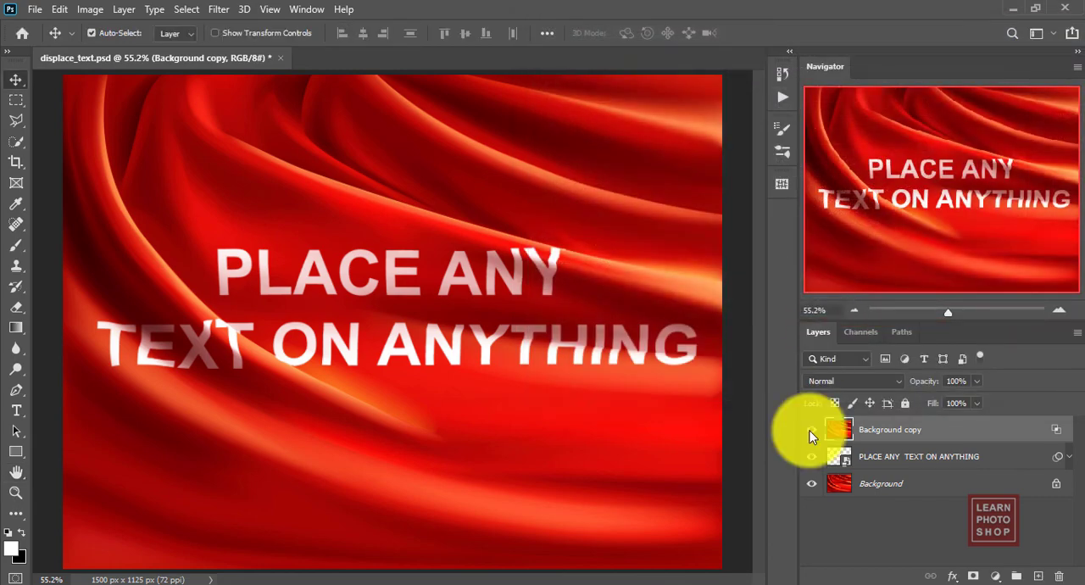